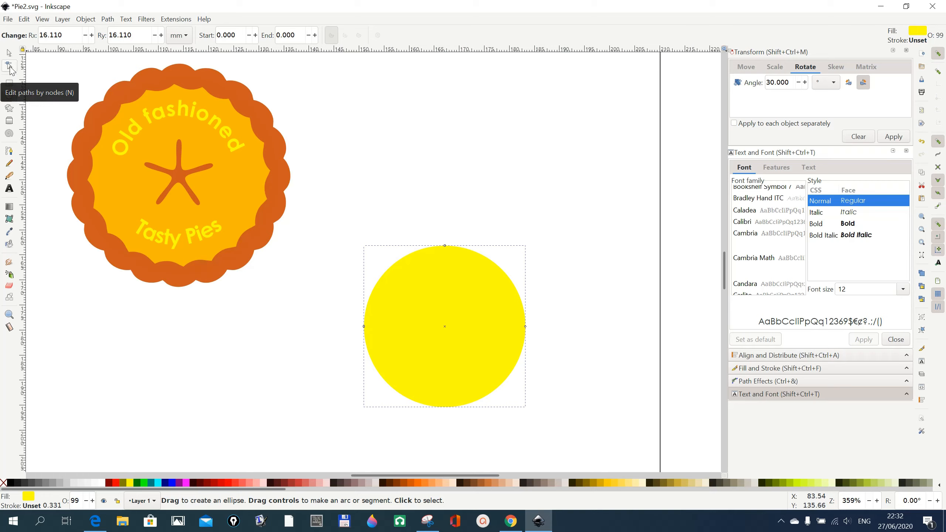
# Cut the yellow circle down to a half circle and reduce that to its lower-right quarter slice.
pyautogui.click(10, 68)
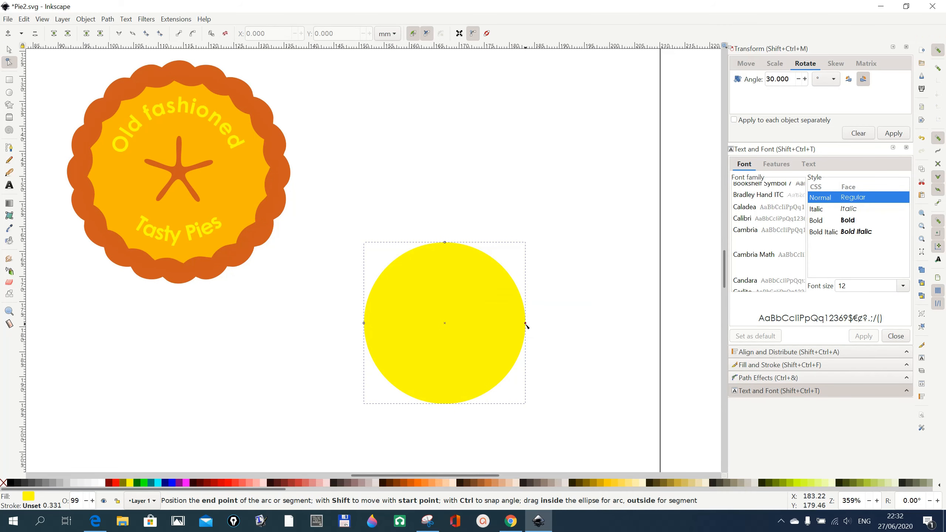
pyautogui.moveTo(526, 325); pyautogui.dragTo(358, 328)
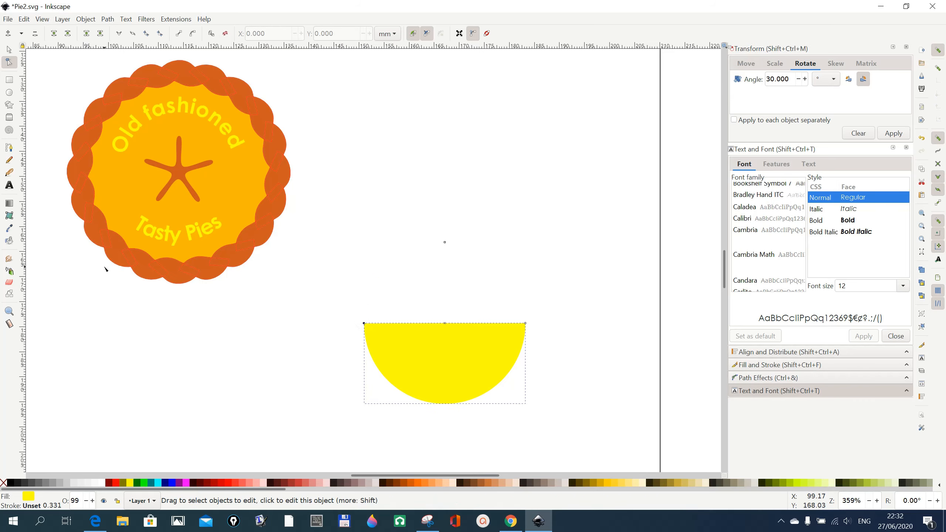
pyautogui.click(10, 94)
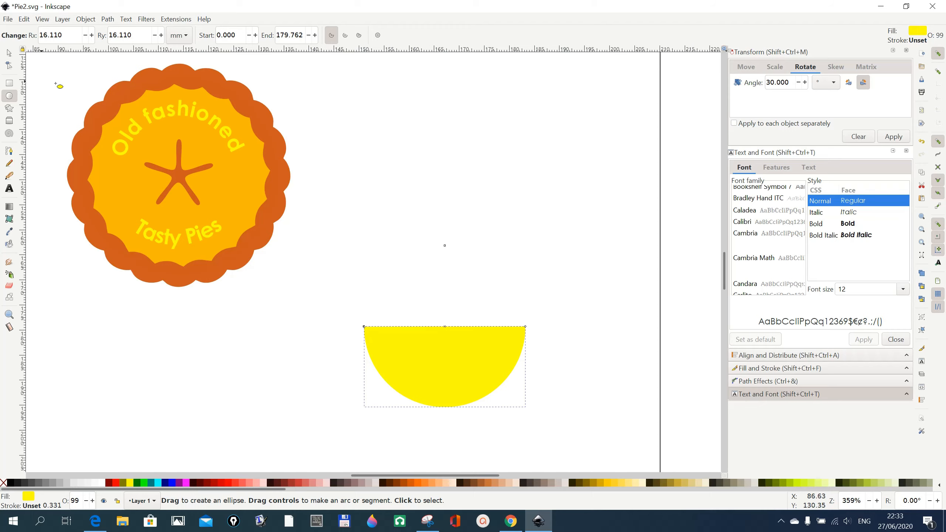
pyautogui.click(10, 68)
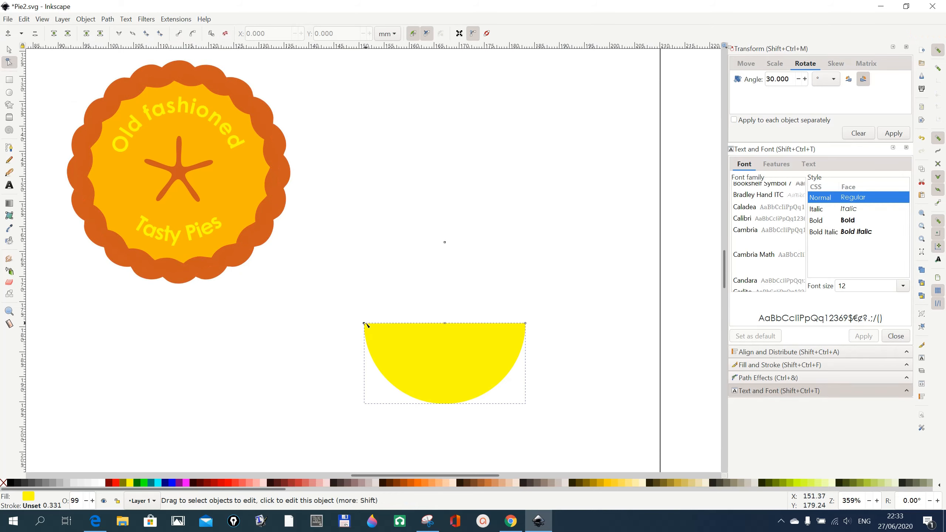
pyautogui.moveTo(364, 323); pyautogui.dragTo(446, 403)
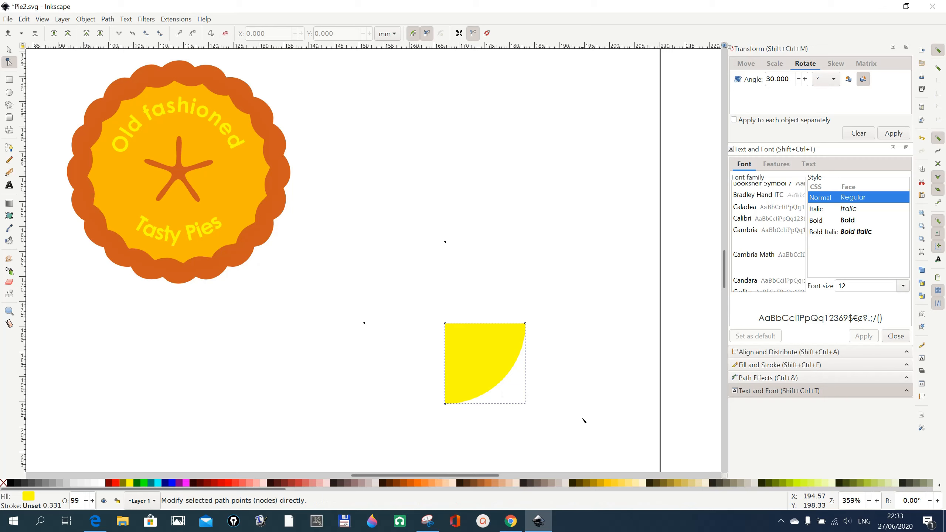
# Duplicate the quarter slice, rotate the copy 180°, and place it against the original's straight left edge, cusp node to cusp node.
pyautogui.click(8, 51)
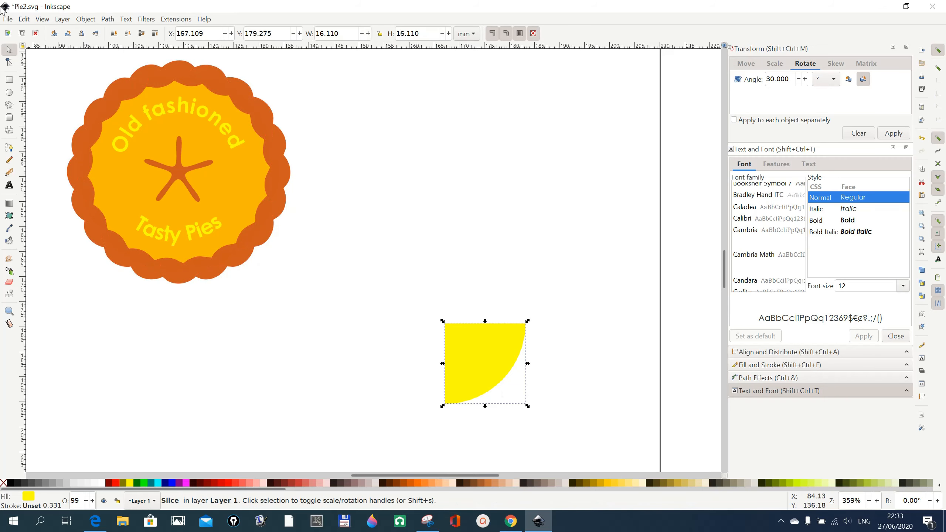
pyautogui.click(25, 19)
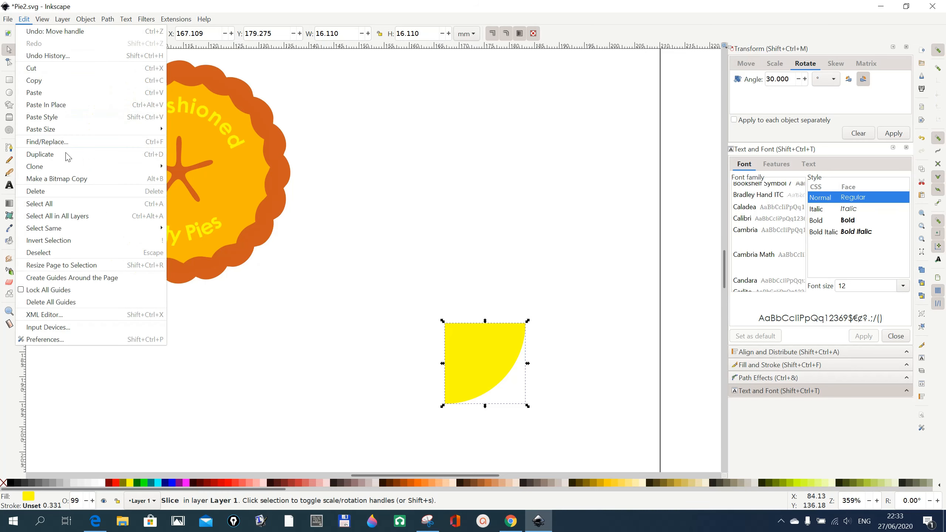
pyautogui.click(54, 156)
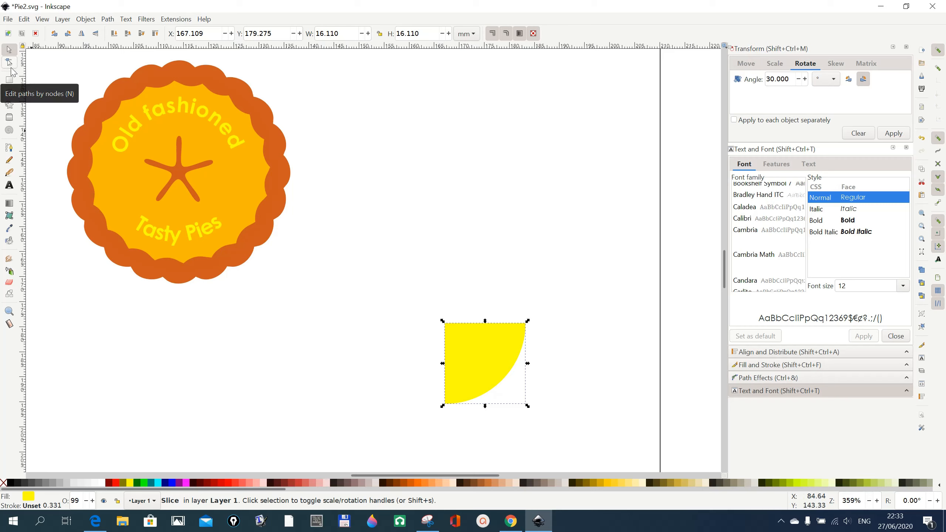
pyautogui.click(68, 34)
pyautogui.click(68, 34)
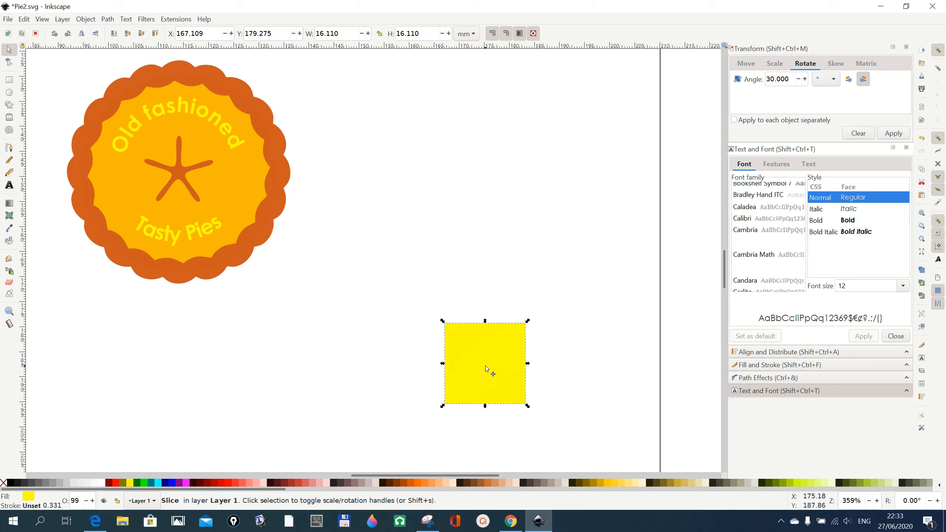
pyautogui.moveTo(480, 372); pyautogui.dragTo(398, 374)
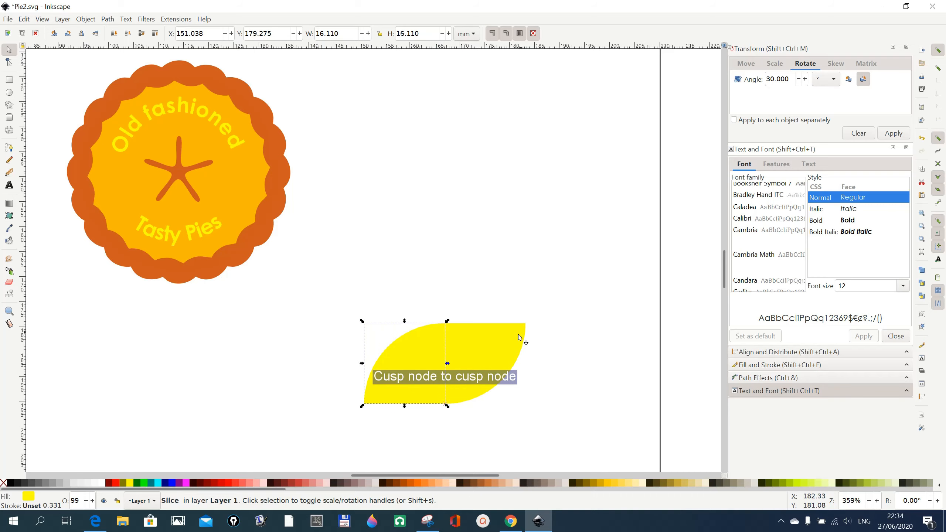
pyautogui.click(530, 402)
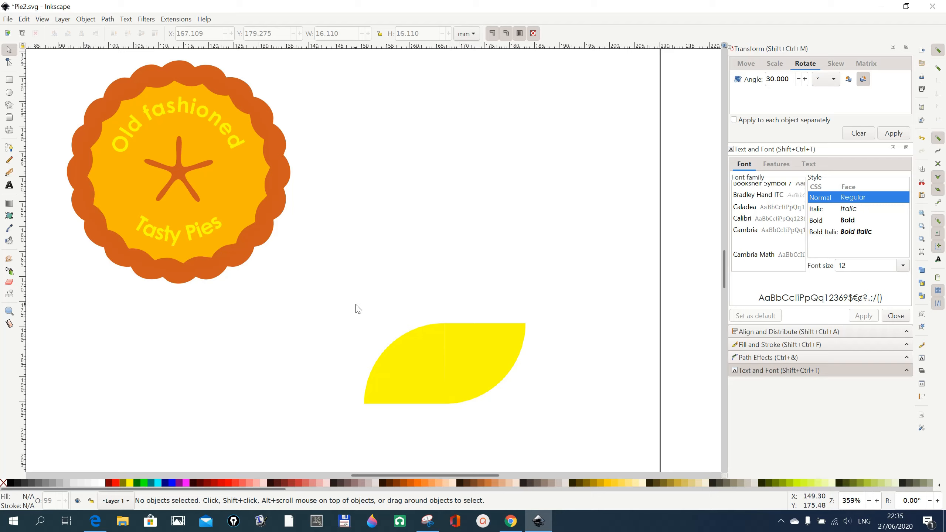
# Union the two quarter slices into one leaf shape, then move it up and shrink it to about 7.9 by 4 mm.
pyautogui.moveTo(348, 293); pyautogui.dragTo(556, 423)
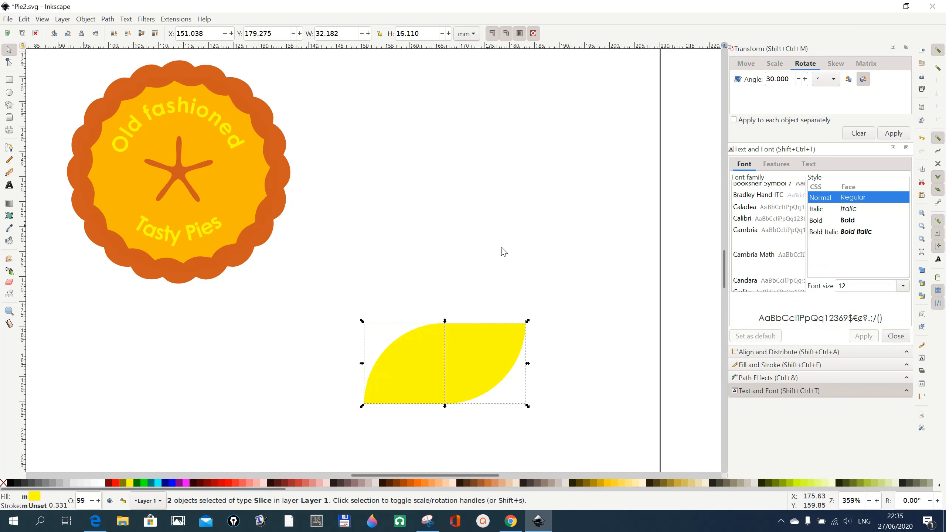
pyautogui.click(107, 19)
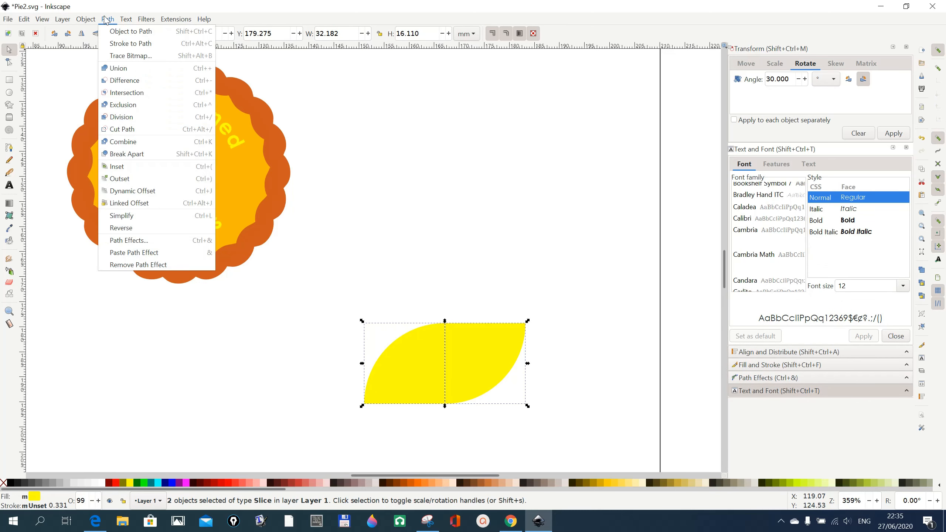
pyautogui.click(127, 69)
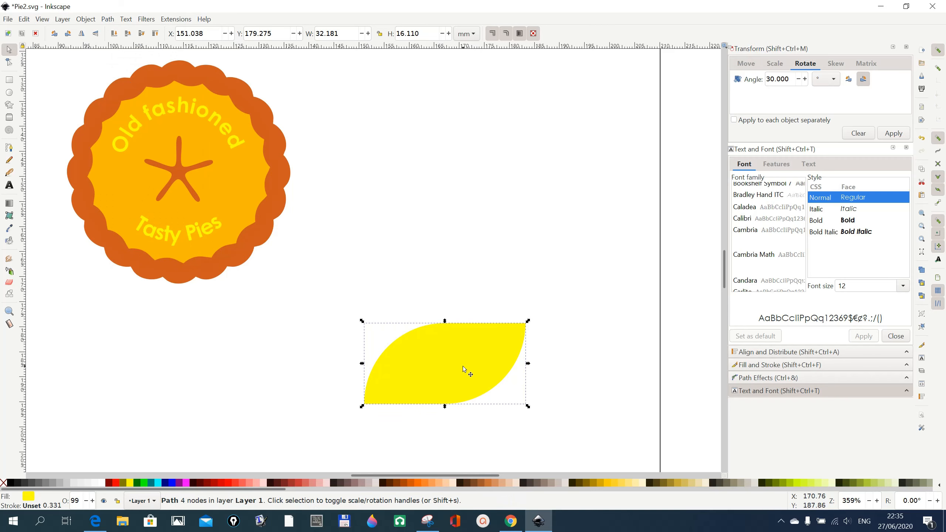
pyautogui.moveTo(462, 366); pyautogui.dragTo(478, 219)
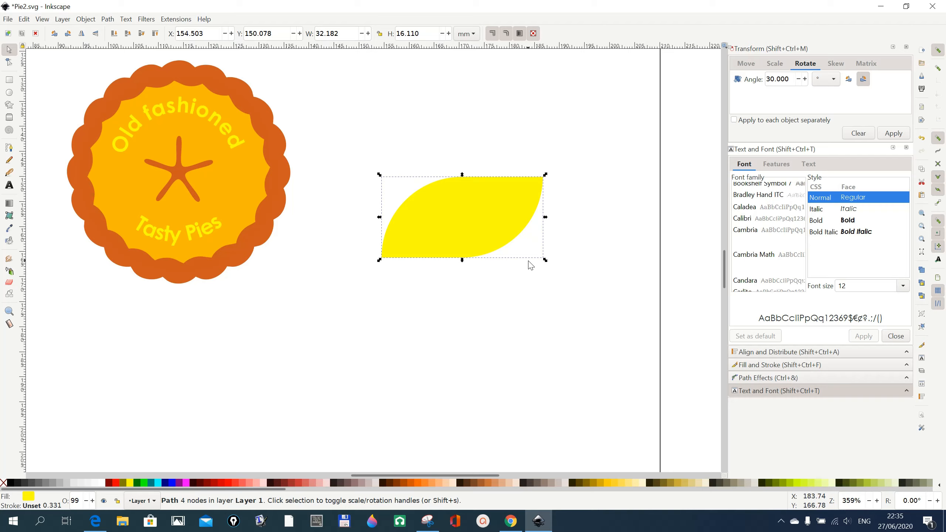
pyautogui.moveTo(545, 260); pyautogui.dragTo(425, 221)
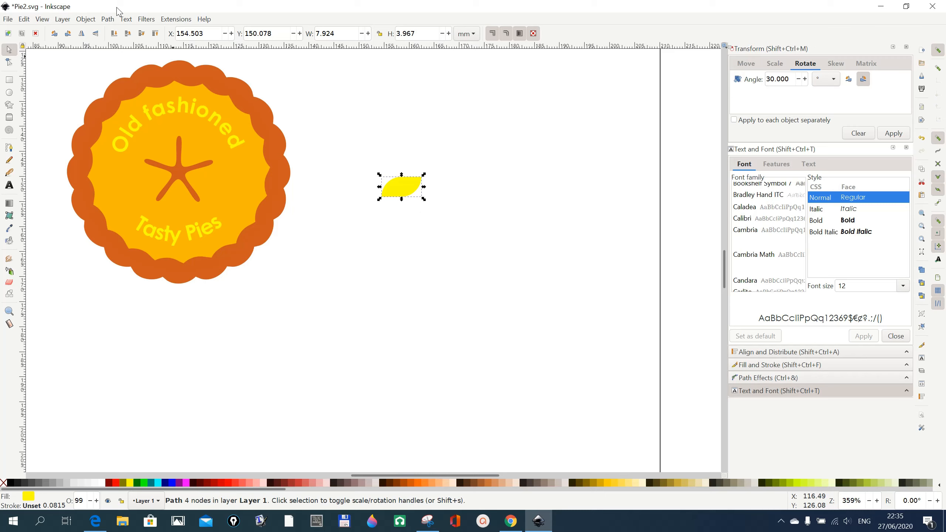
# Rotate the small leaf shape 30° clockwise with Transform and deselect it.
pyautogui.click(86, 19)
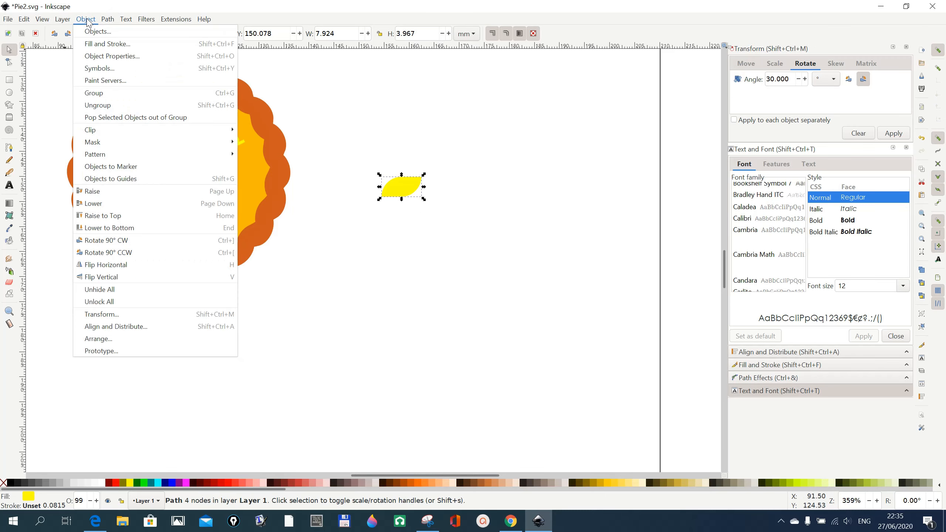
pyautogui.click(92, 314)
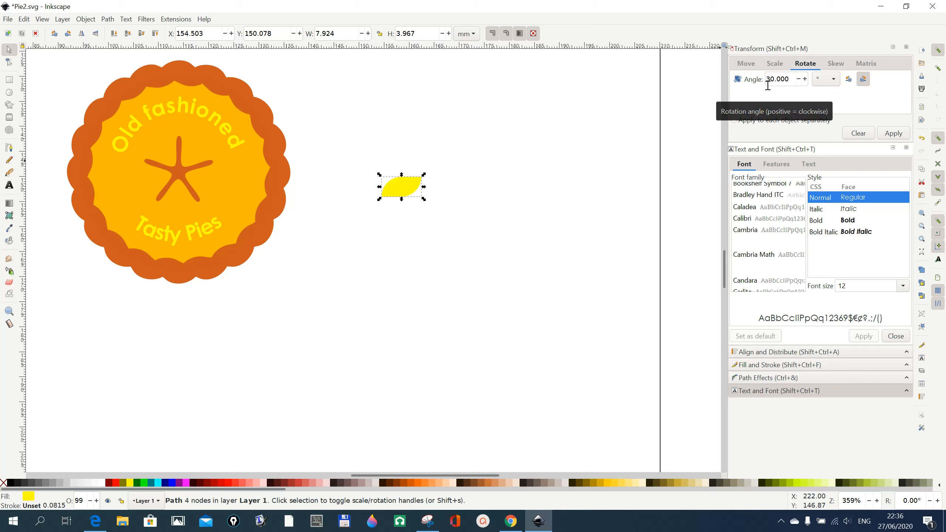
pyautogui.click(863, 84)
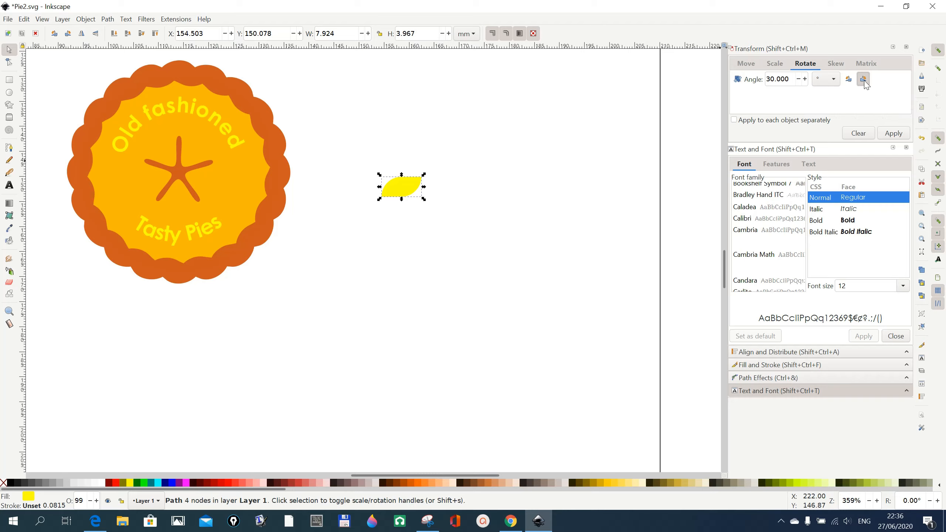
pyautogui.click(892, 134)
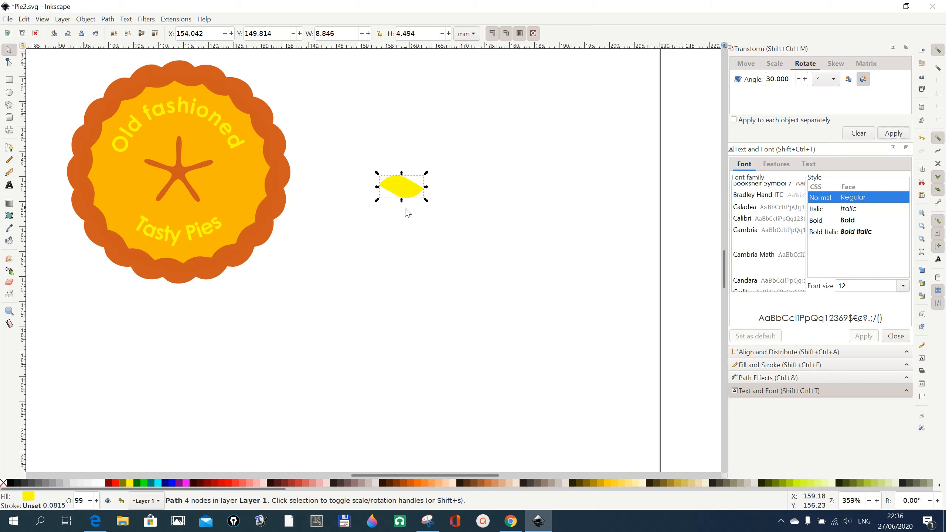
pyautogui.click(405, 268)
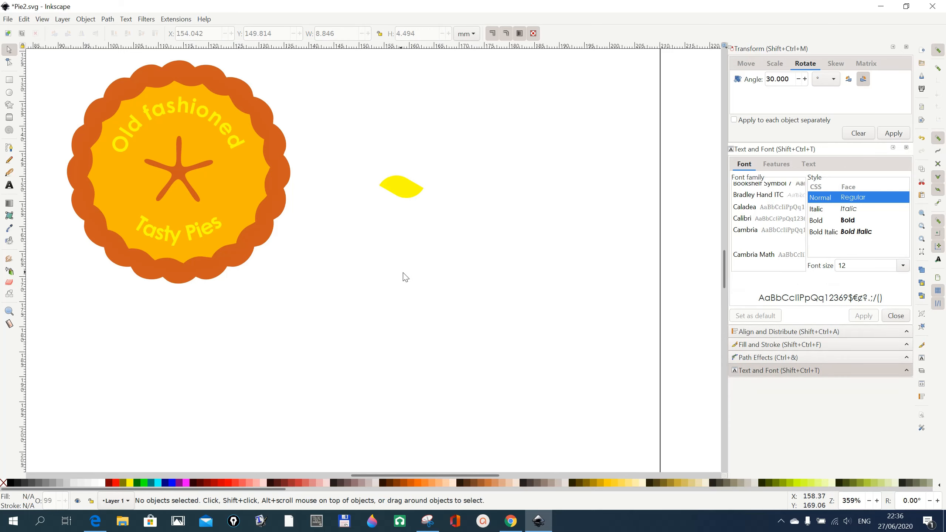
# Draw a yellow circle about 16.7 mm in diameter below the leaf and make it a whole ellipse instead of a slice.
pyautogui.scroll(-3, 406, 276)
pyautogui.scroll(3, 406, 277)
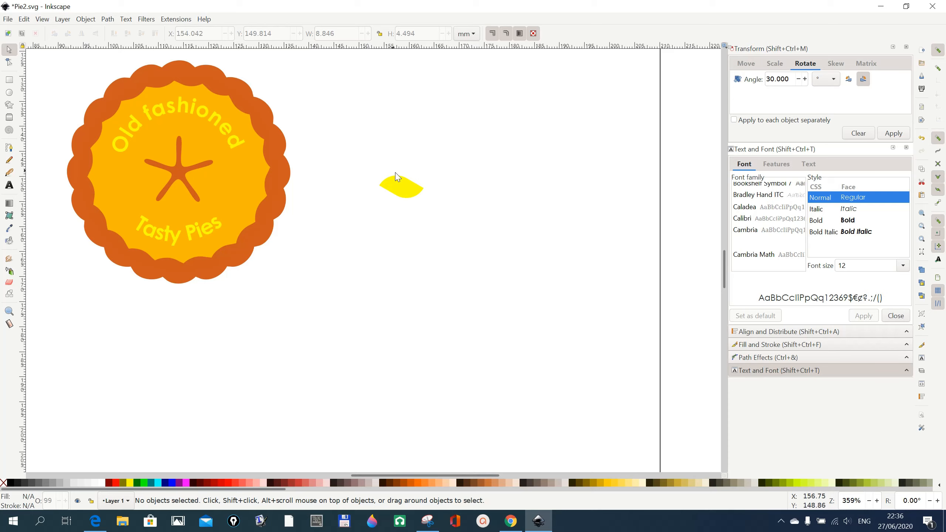
pyautogui.click(8, 94)
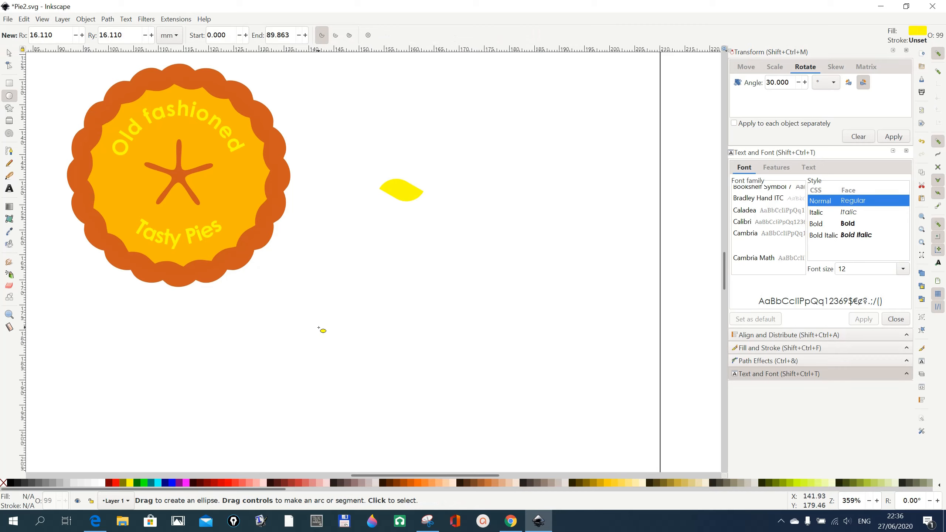
pyautogui.moveTo(326, 302); pyautogui.dragTo(408, 401)
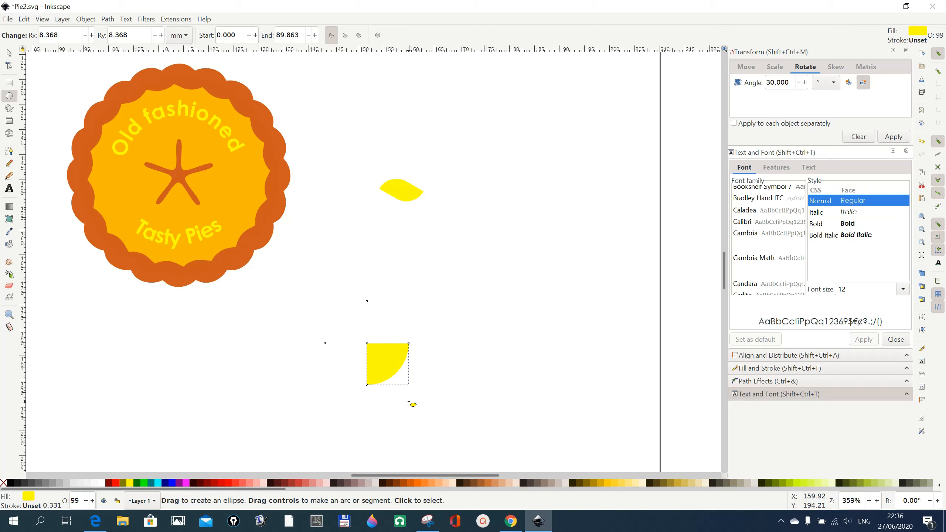
pyautogui.click(377, 36)
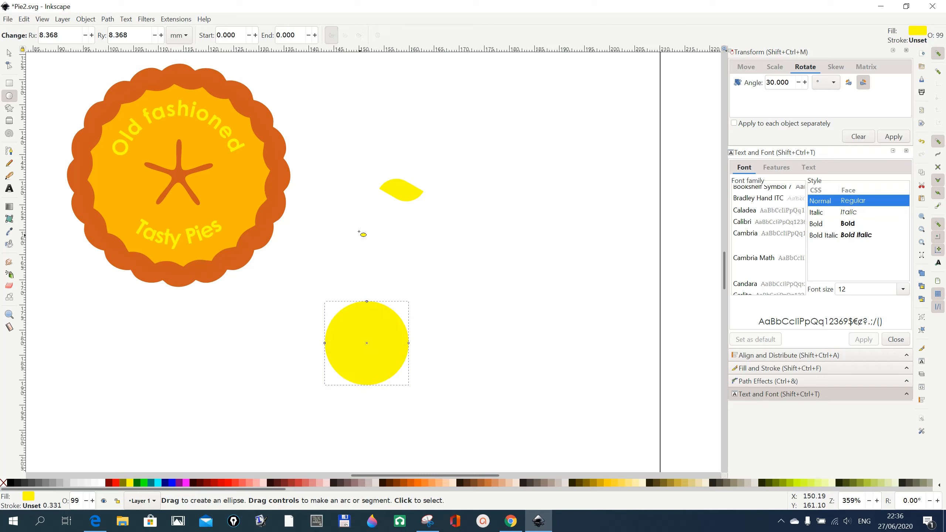
# Enlarge the new circle to about 38.2 mm in diameter and position it just below the leaf.
pyautogui.click(9, 52)
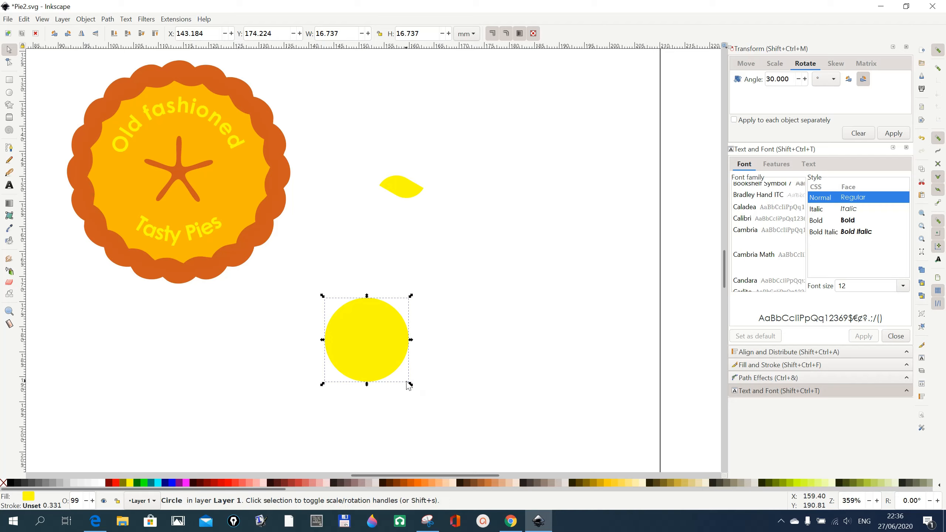
pyautogui.moveTo(412, 387); pyautogui.dragTo(501, 473)
pyautogui.scroll(-2, 545, 413)
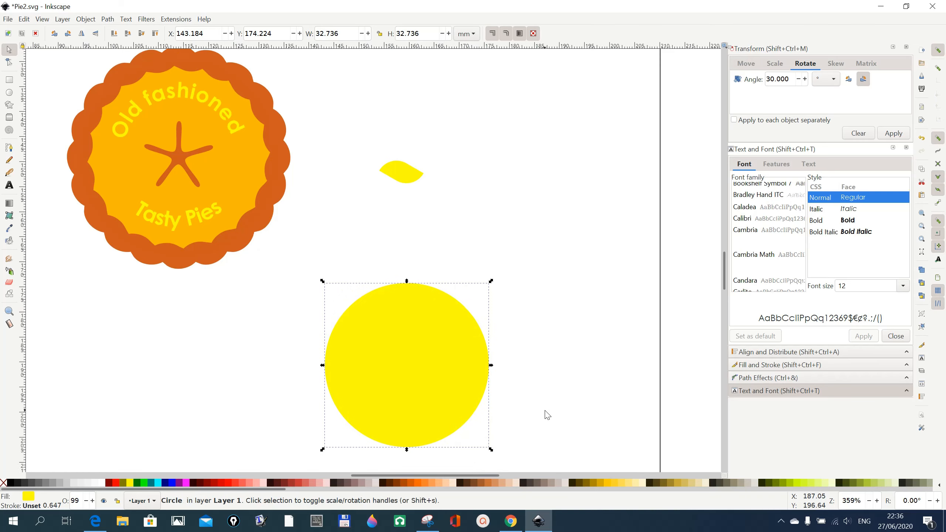
pyautogui.moveTo(491, 435); pyautogui.dragTo(529, 464)
pyautogui.moveTo(463, 360); pyautogui.dragTo(498, 297)
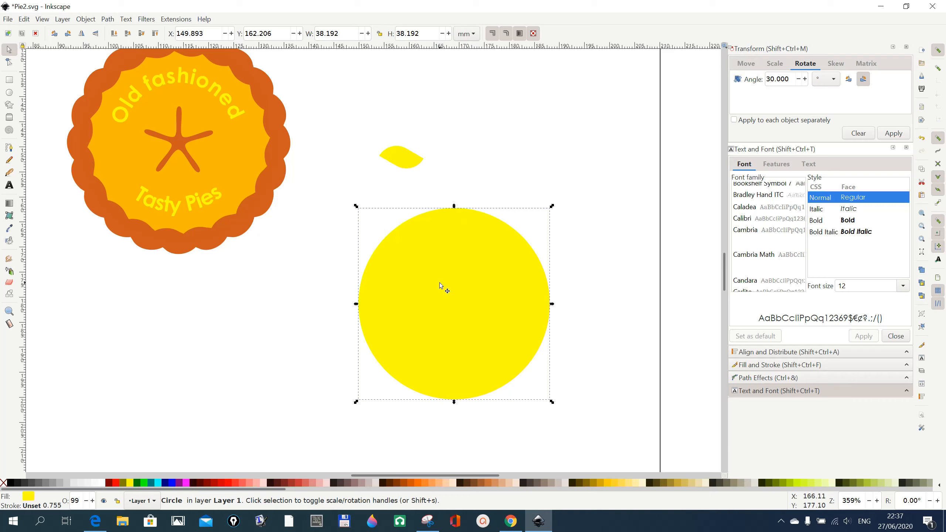
# Convert the large yellow circle from an object to a path.
pyautogui.click(112, 20)
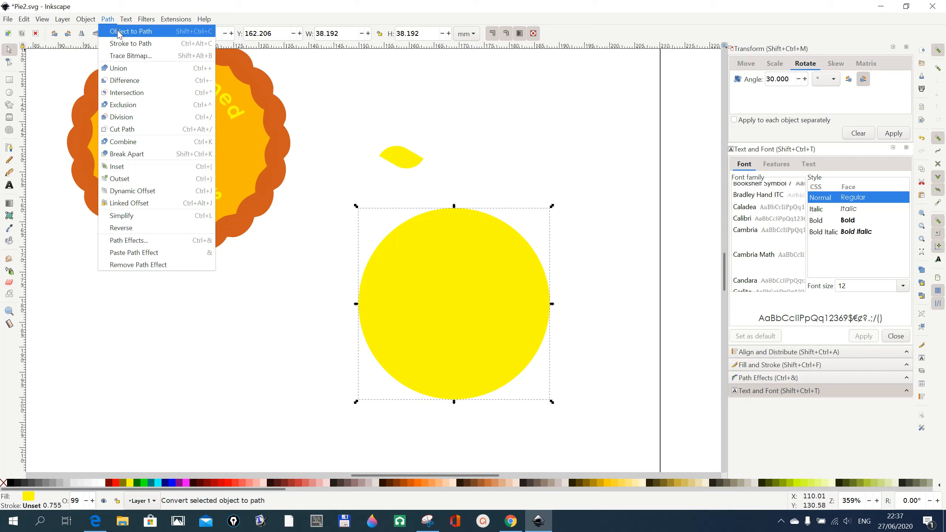
pyautogui.click(117, 33)
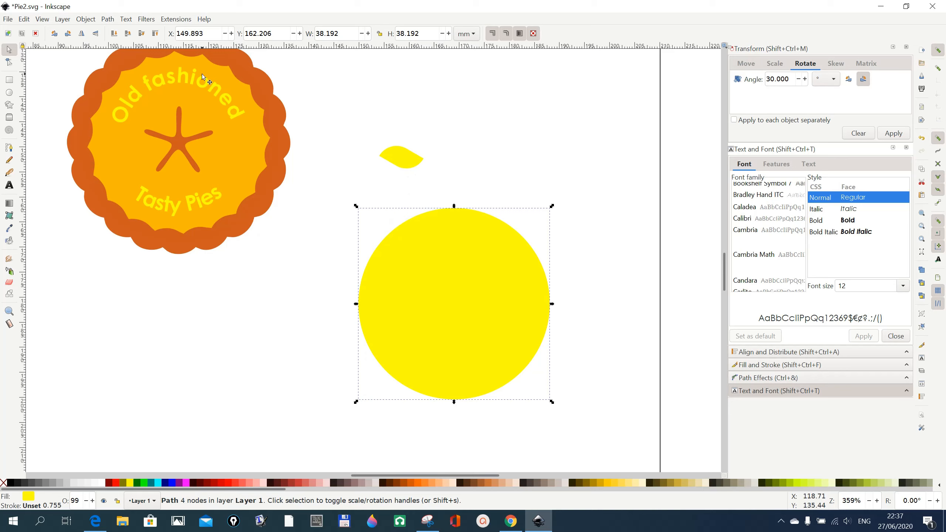
pyautogui.click(113, 35)
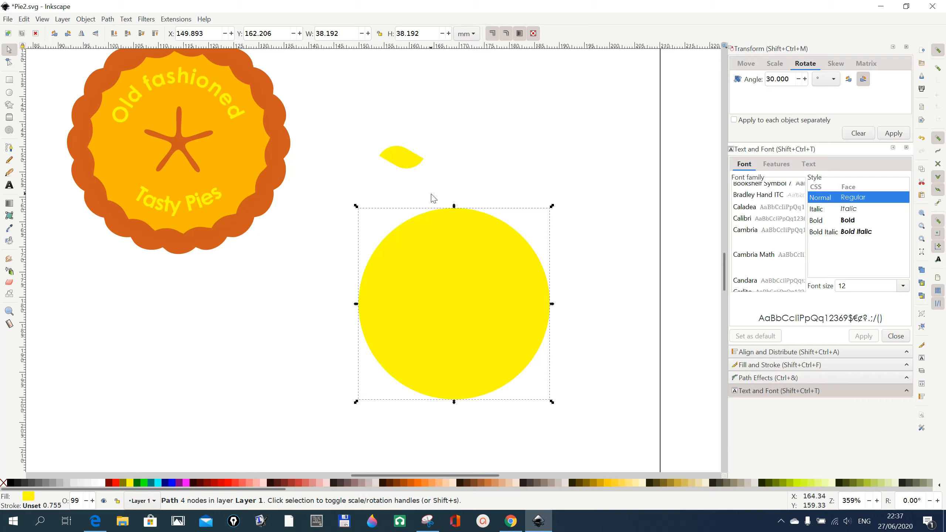
# Apply Pattern along Path to the leaf and circle with Repeated, stretched copies, Snake deformation and -4.0 spacing, checking it with live preview.
pyautogui.keyDown('shift'); pyautogui.click(405, 162); pyautogui.keyUp('shift')
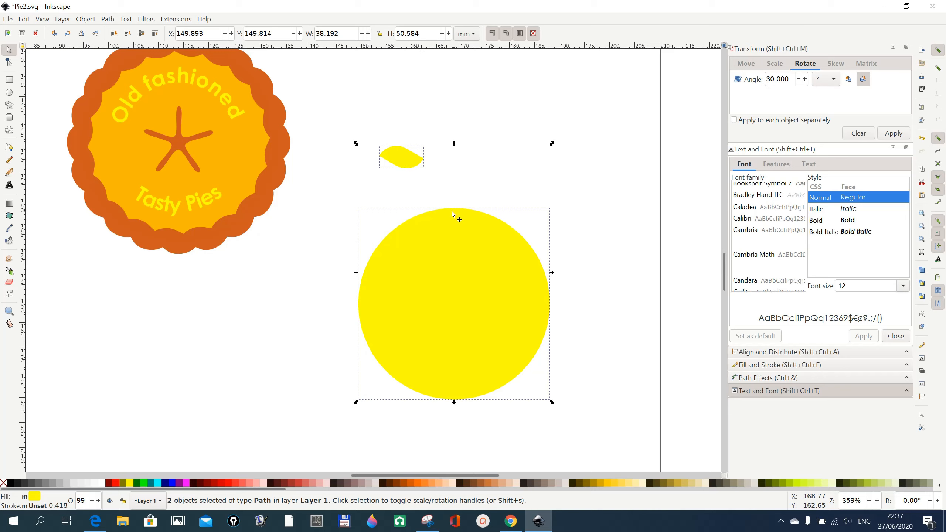
pyautogui.click(179, 21)
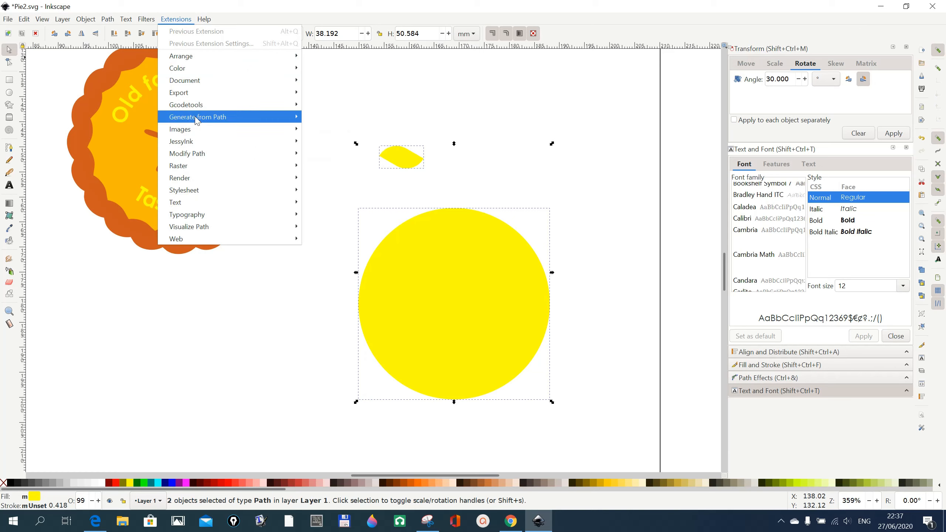
pyautogui.moveTo(196, 120)
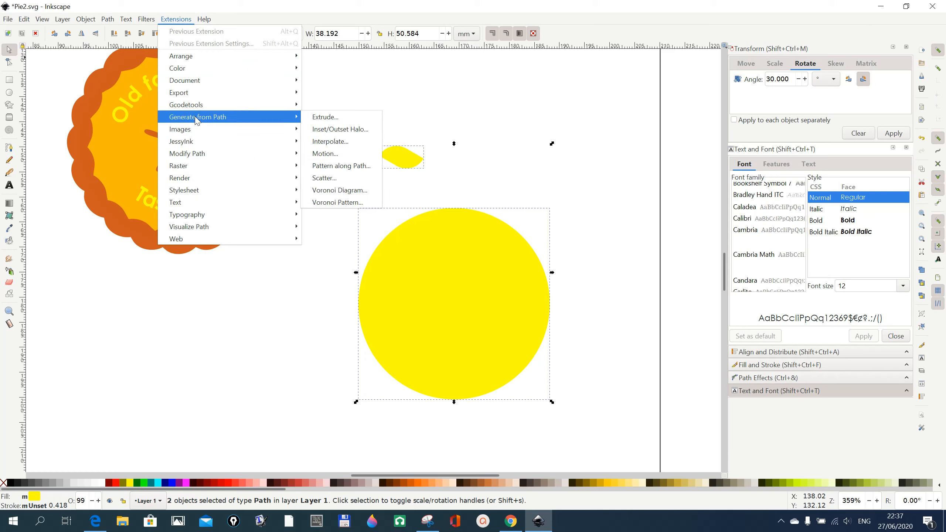
pyautogui.click(336, 168)
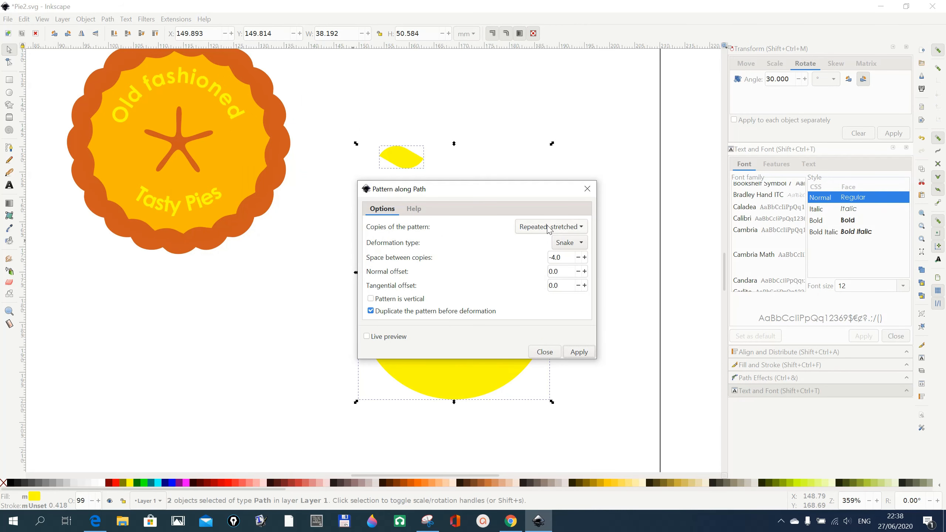
pyautogui.click(582, 226)
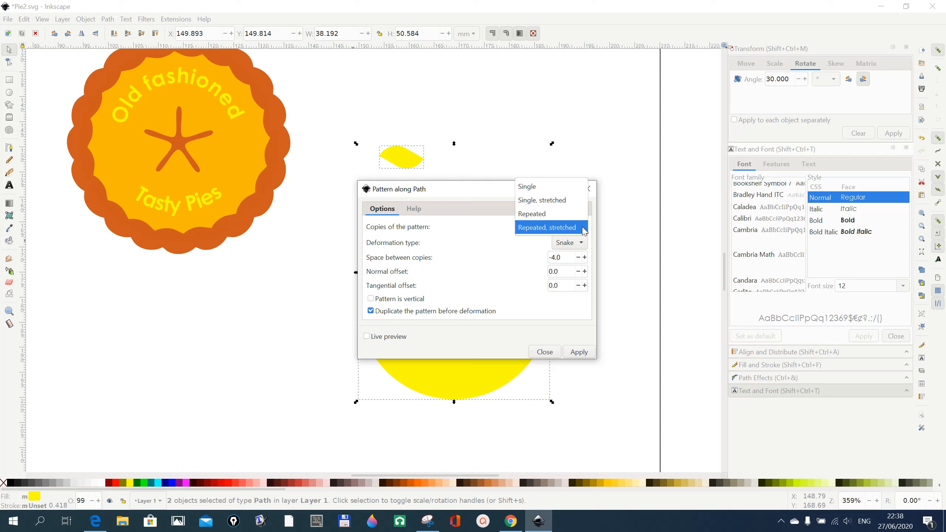
pyautogui.click(583, 228)
pyautogui.click(583, 228)
pyautogui.click(583, 228)
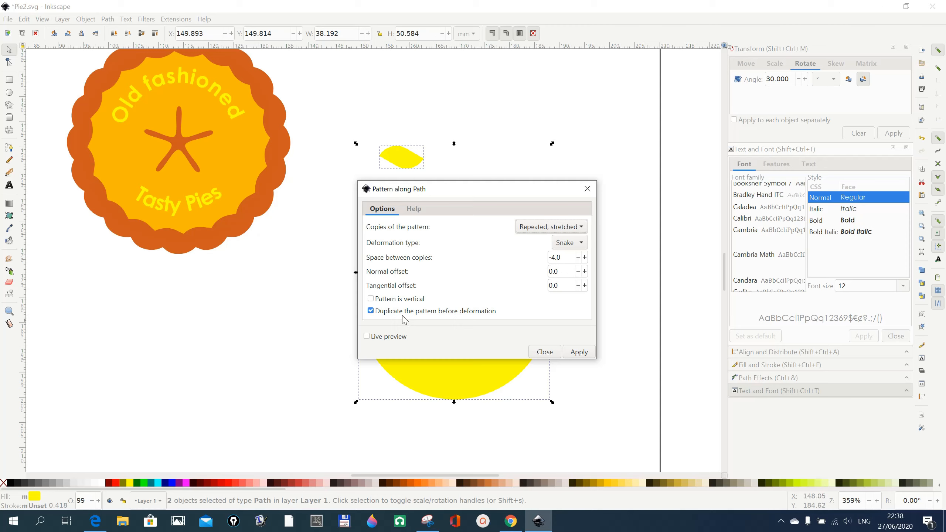
pyautogui.click(367, 336)
pyautogui.moveTo(474, 193); pyautogui.dragTo(212, 235)
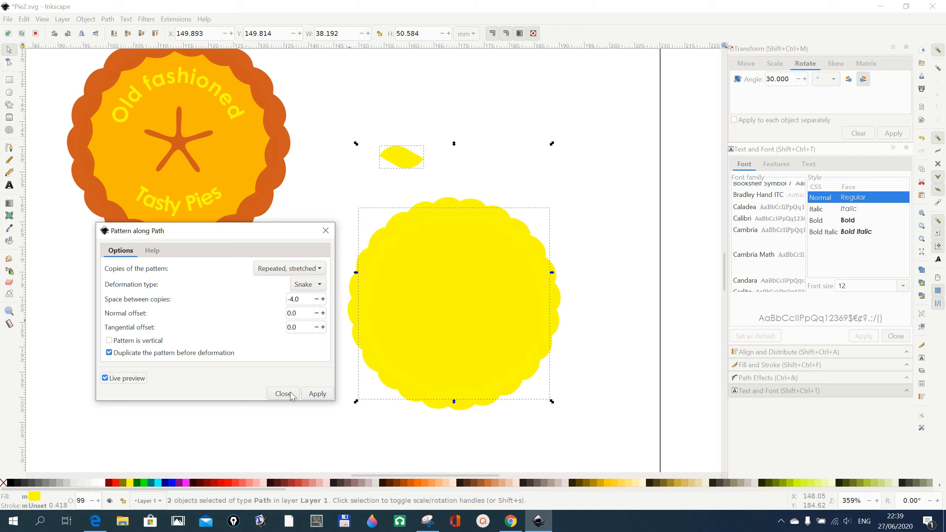
pyautogui.click(318, 396)
pyautogui.click(286, 392)
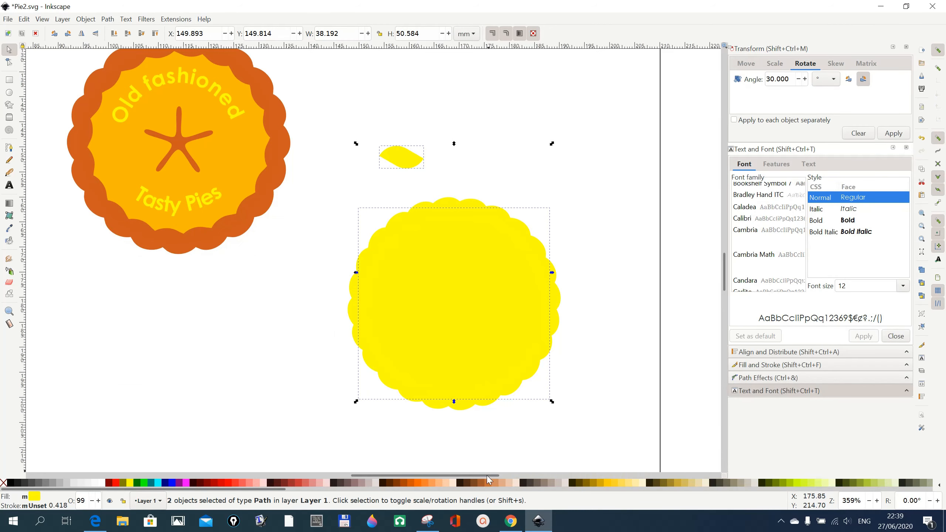
# Recolor the selected leaf and circle orange and open the Fill and Stroke settings.
pyautogui.click(420, 484)
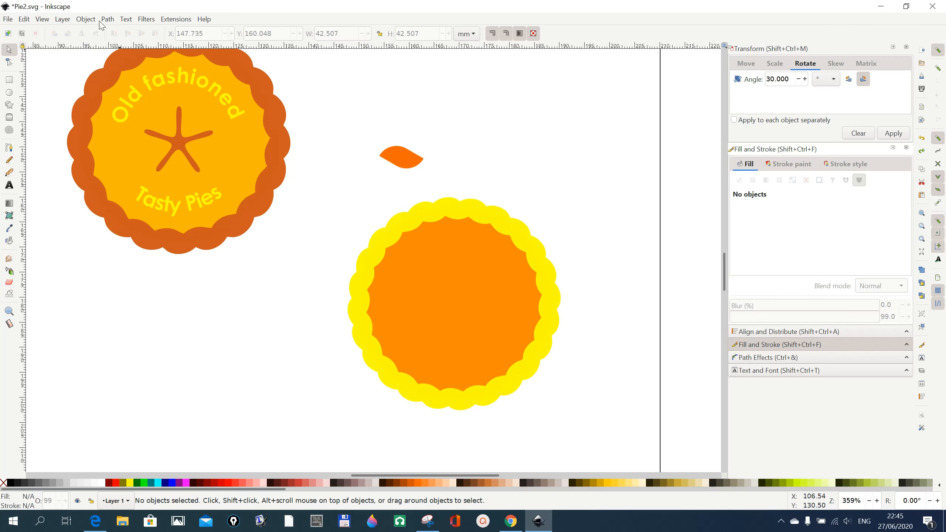
pyautogui.click(87, 19)
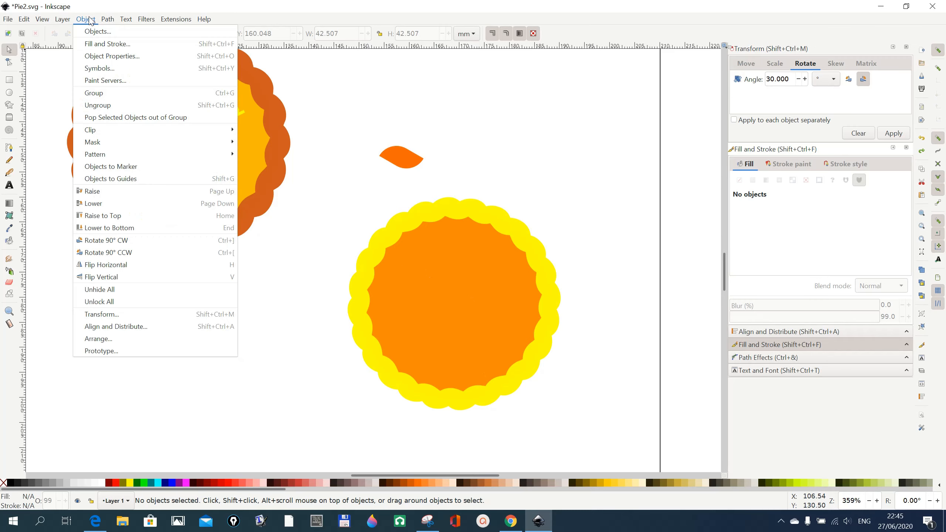
pyautogui.click(93, 45)
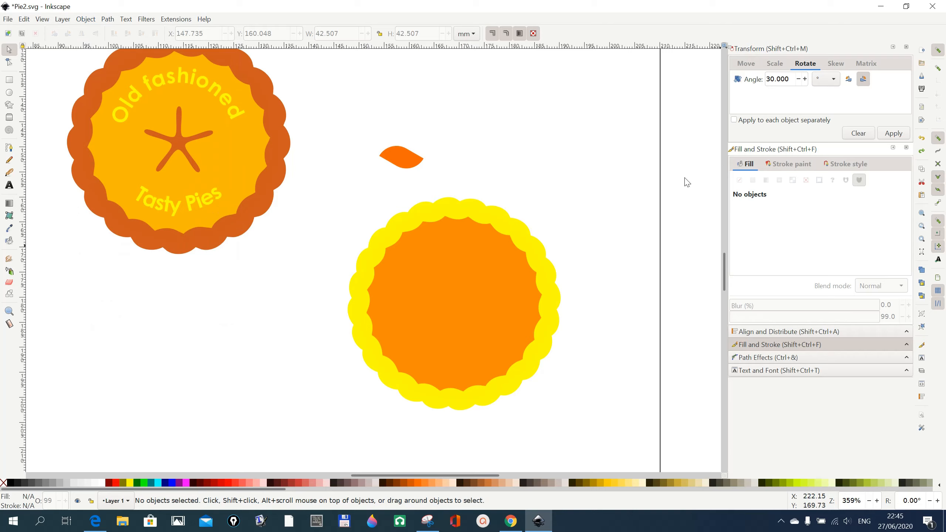
# Fill the yellow scalloped edge around the circle with dark orange #D45500.
pyautogui.click(468, 314)
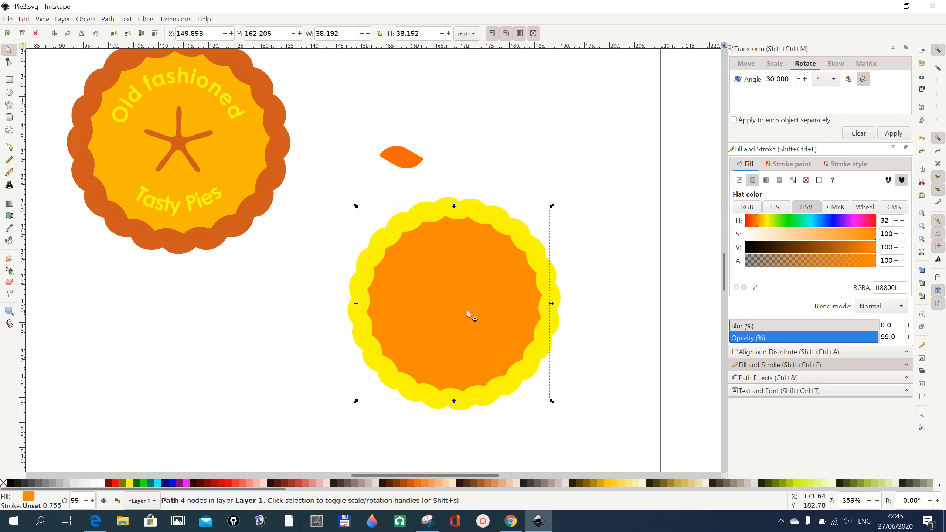
pyautogui.click(522, 367)
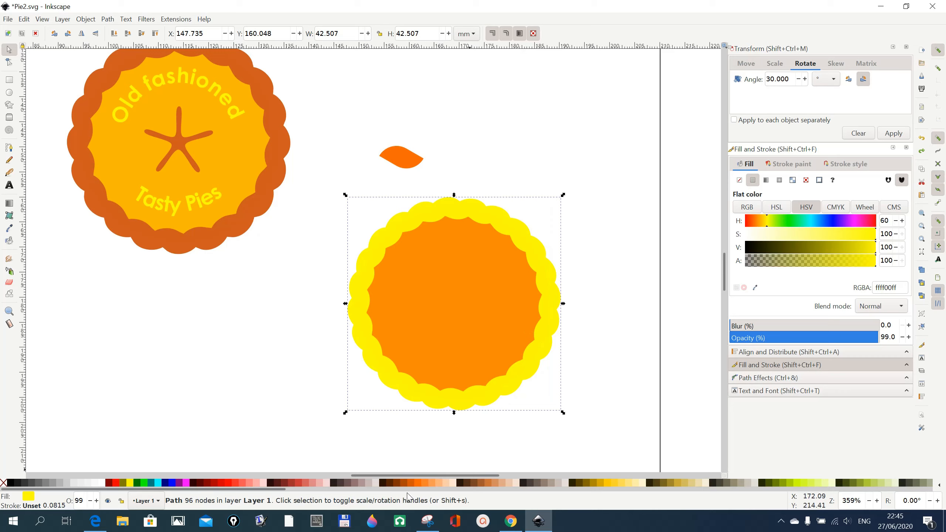
pyautogui.click(410, 484)
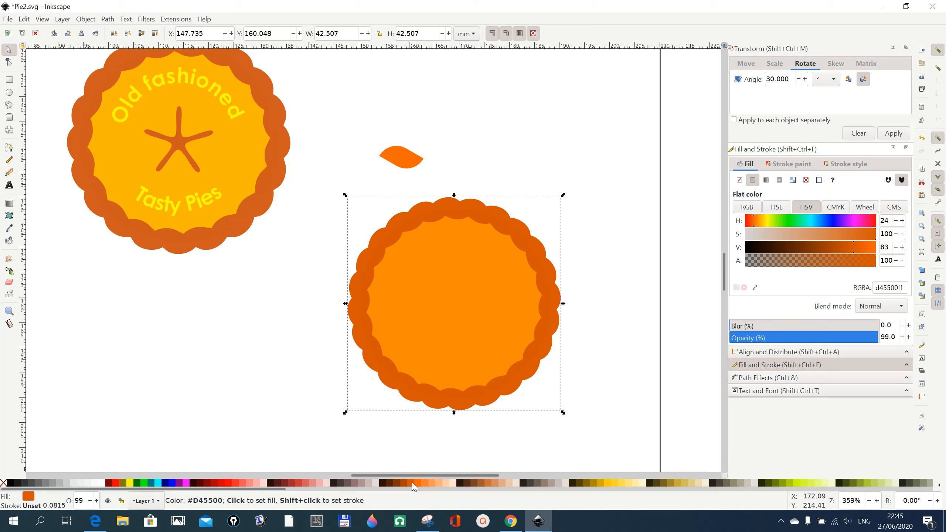
# Set the pie's inner circle fill to hue 43, giving the golden color ffb700ff, and deselect it.
pyautogui.click(478, 322)
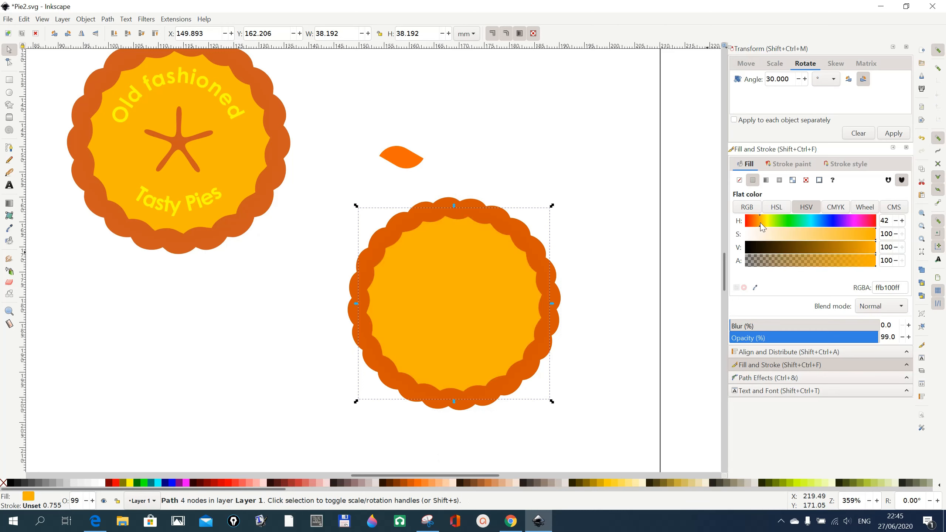
pyautogui.click(760, 224)
pyautogui.click(764, 224)
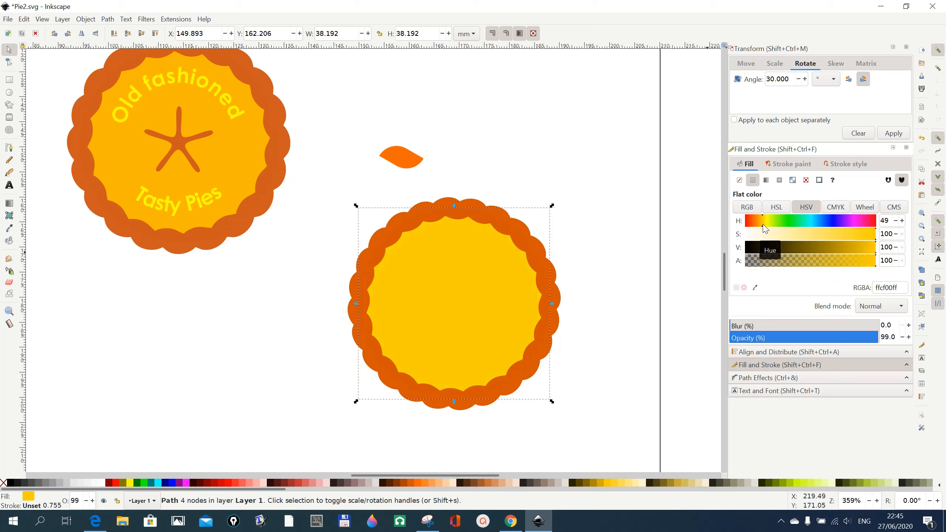
pyautogui.click(761, 224)
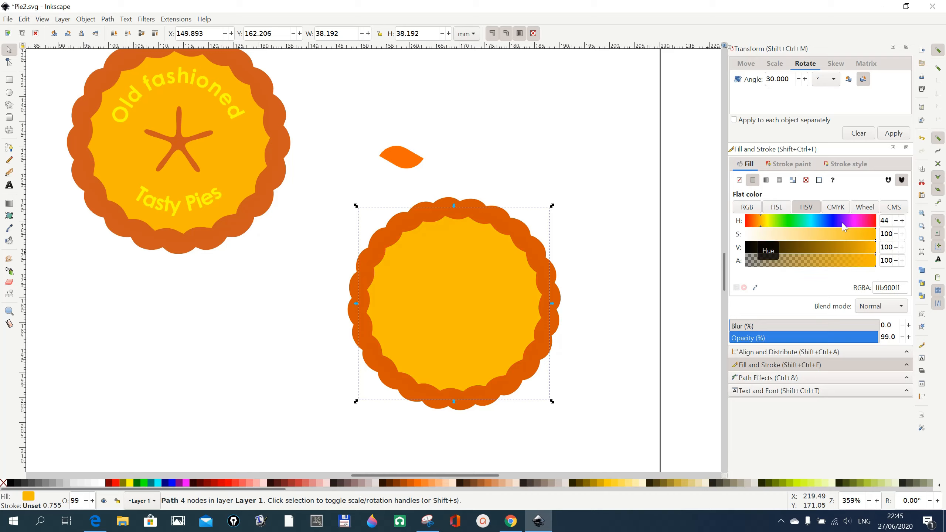
pyautogui.click(895, 222)
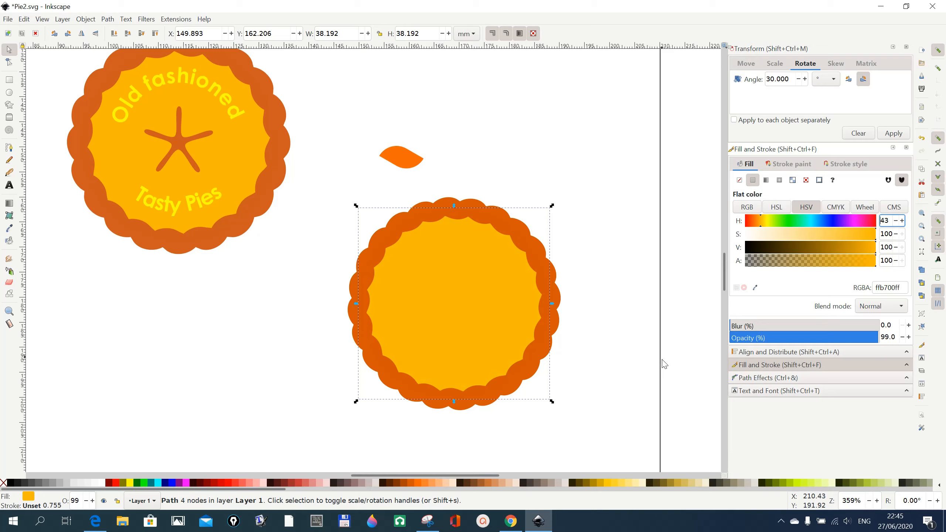
pyautogui.click(642, 358)
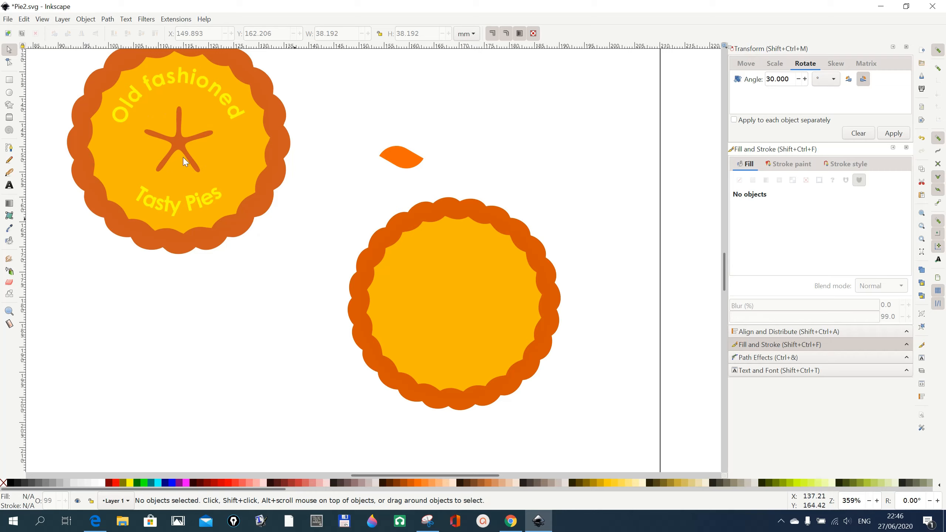
# Draw a rounded five-cornered star about 12 mm wide above the new pie and fill it with the crust color d45500.
pyautogui.click(11, 106)
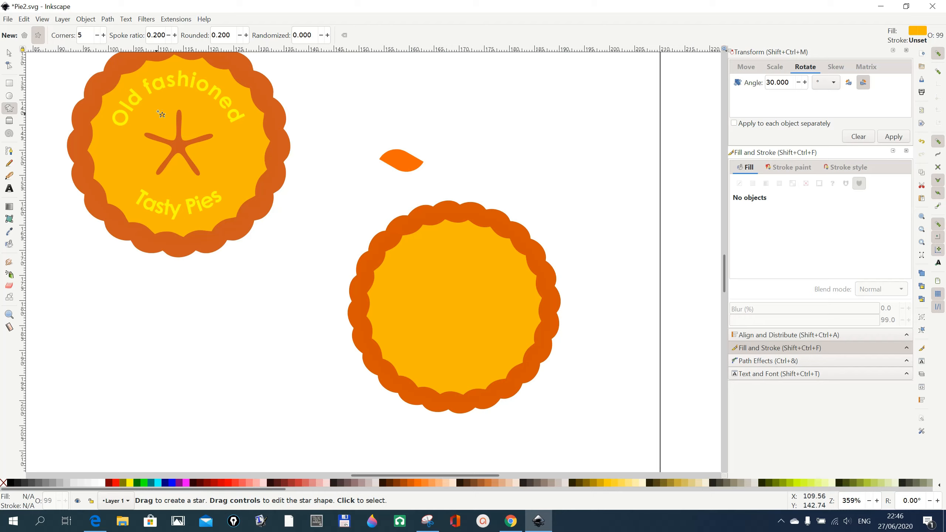
pyautogui.moveTo(527, 130); pyautogui.dragTo(544, 164)
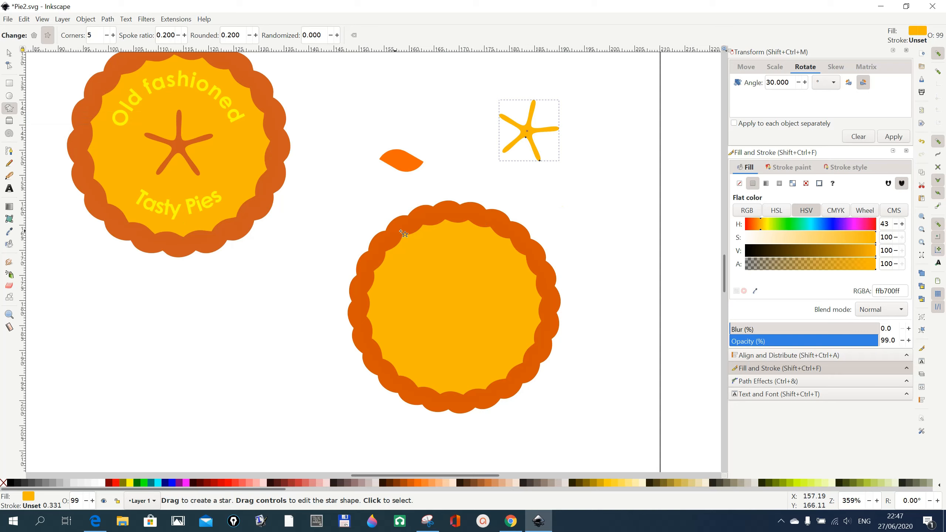
pyautogui.click(10, 232)
pyautogui.click(491, 216)
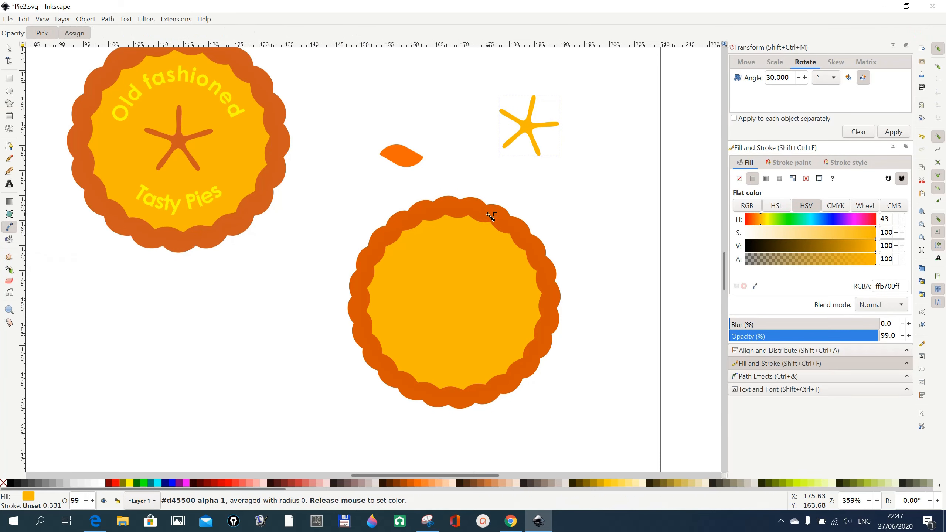
# Move the star to the center of the new pie and deselect it.
pyautogui.click(9, 49)
pyautogui.moveTo(529, 133); pyautogui.dragTo(457, 303)
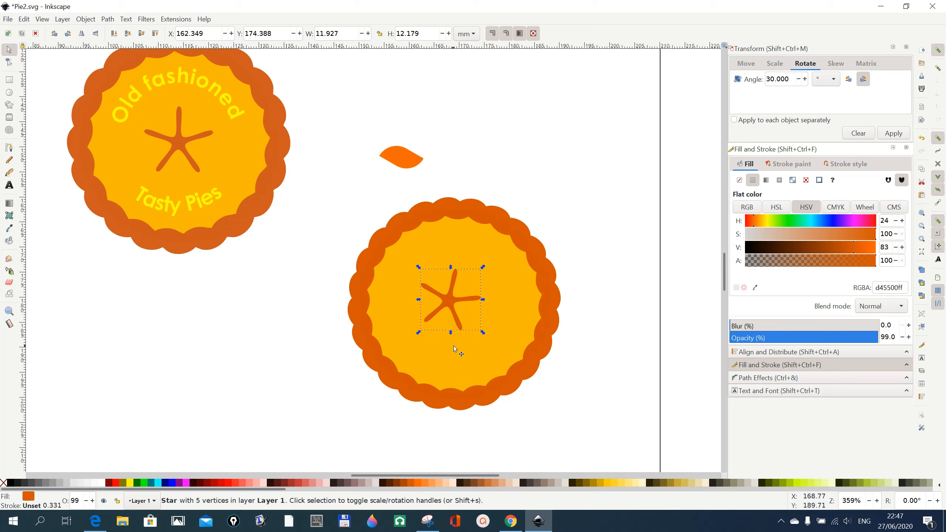
pyautogui.moveTo(447, 301); pyautogui.dragTo(461, 301)
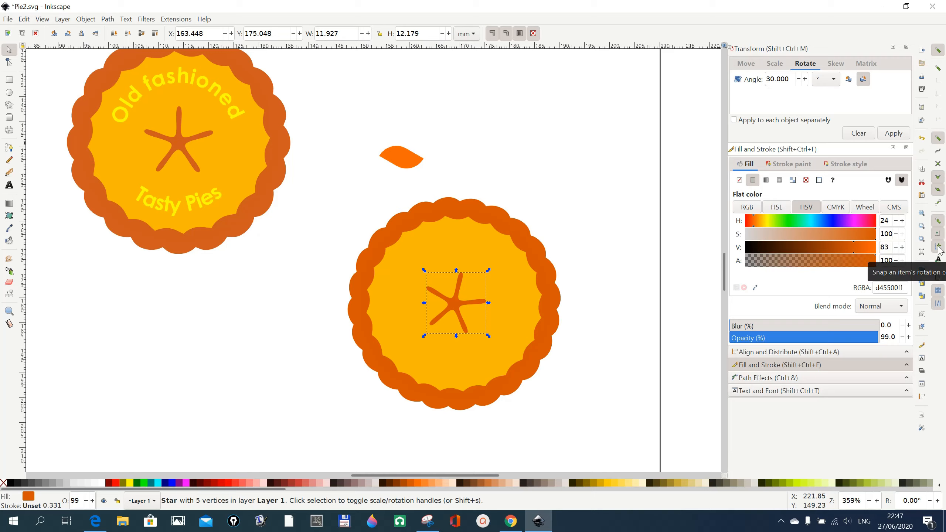
pyautogui.click(547, 412)
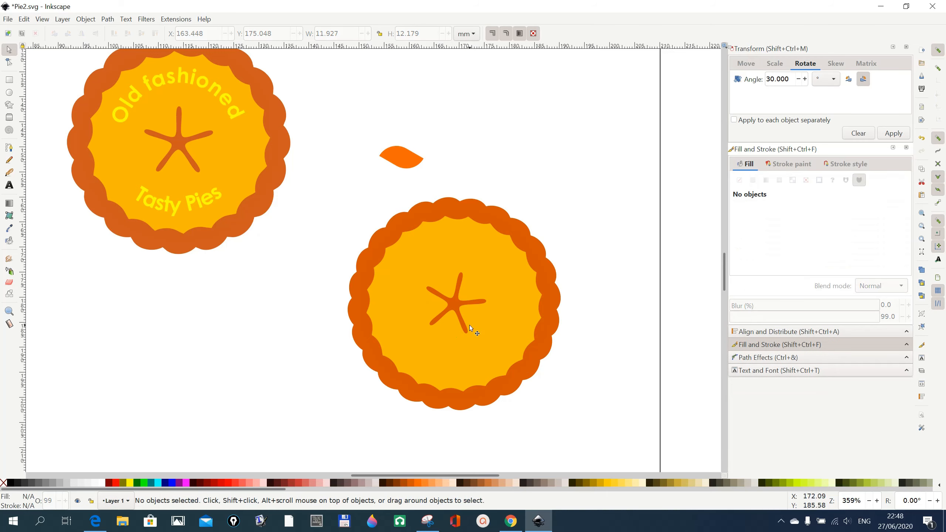
# Rotate the star slightly so that one arm points straight up, and deselect it.
pyautogui.click(451, 306)
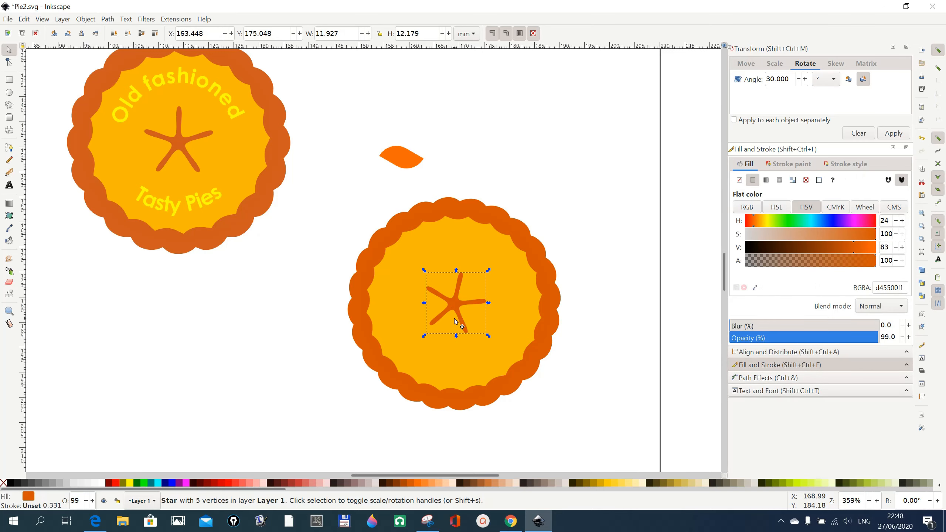
pyautogui.click(452, 306)
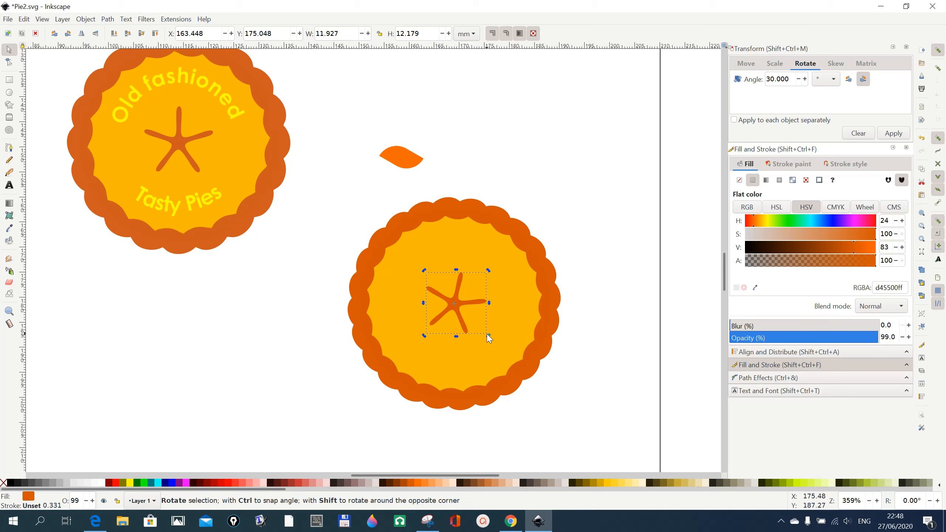
pyautogui.moveTo(488, 335); pyautogui.dragTo(491, 326)
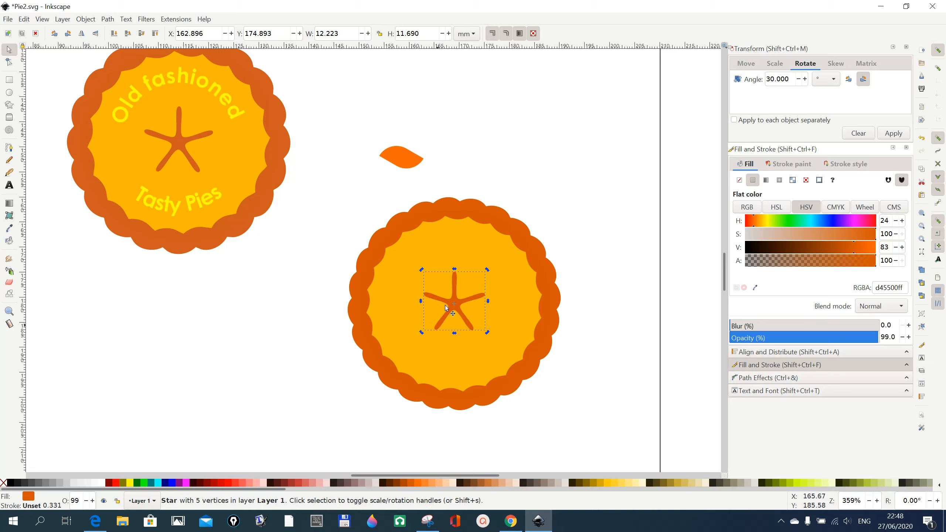
pyautogui.click(593, 200)
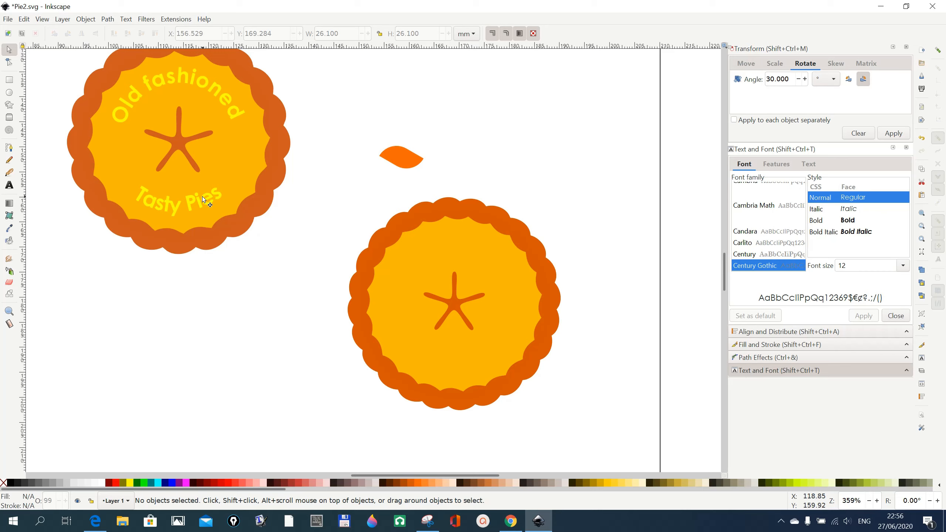
# Duplicate the pie's golden inner circle and move the copy off the pie to the empty area below the Tasty Pies logo.
pyautogui.click(406, 344)
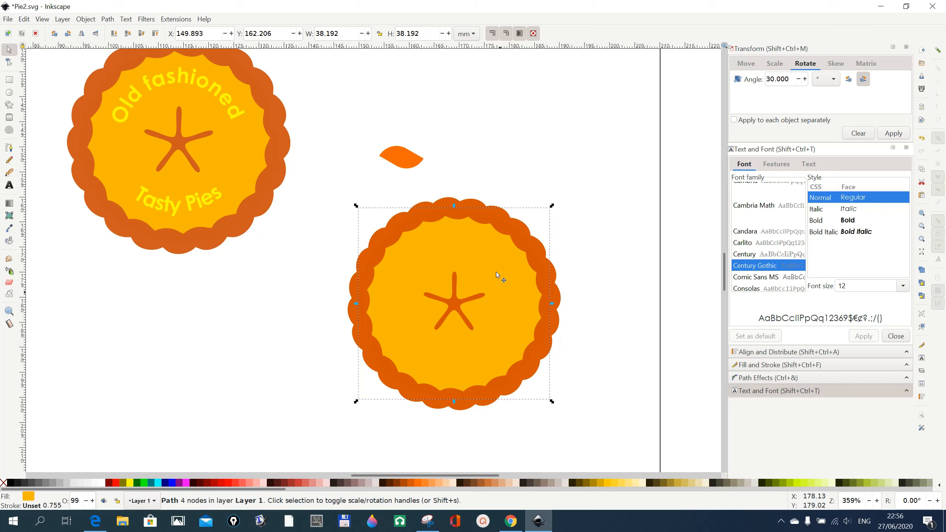
pyautogui.click(24, 19)
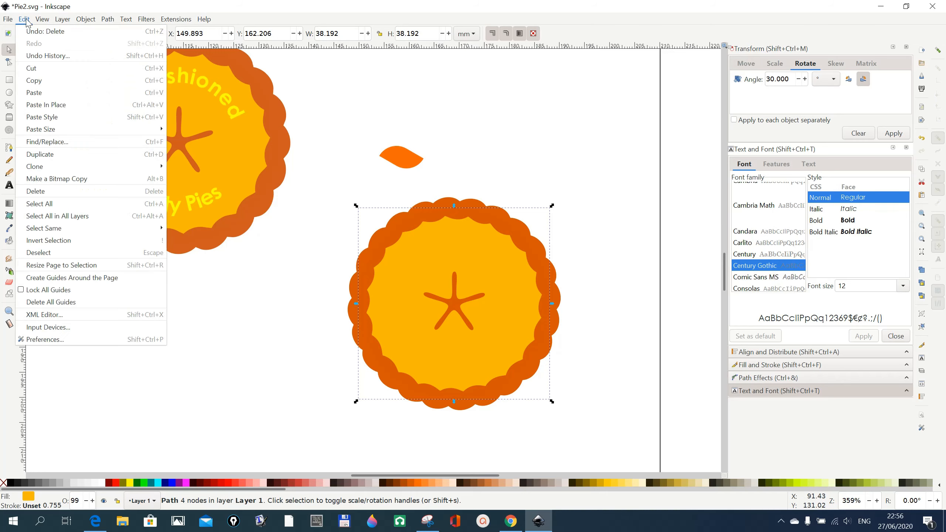
pyautogui.click(51, 157)
pyautogui.scroll(-3, 576, 399)
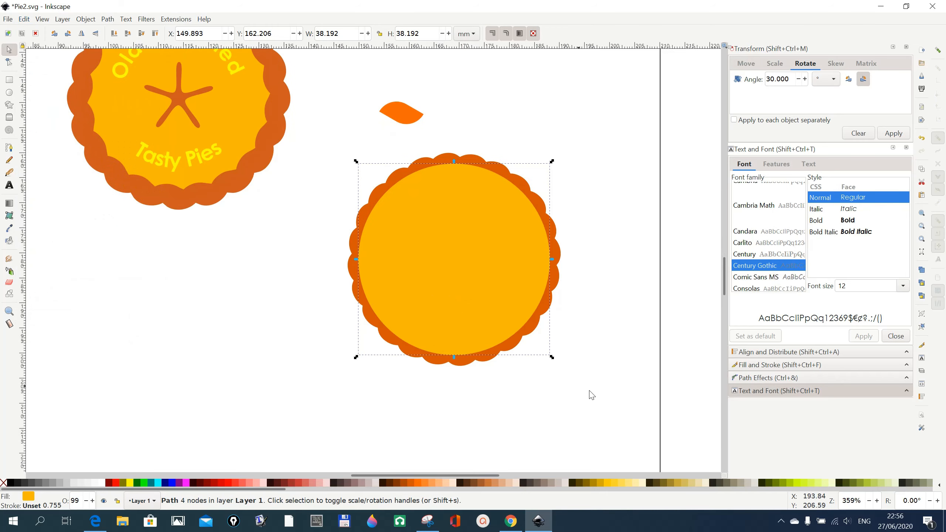
pyautogui.moveTo(432, 294); pyautogui.dragTo(175, 391)
# Shift the duplicate circle slightly down and shrink it evenly about its center to about 27.3 mm in diameter.
pyautogui.scroll(-6, 559, 381)
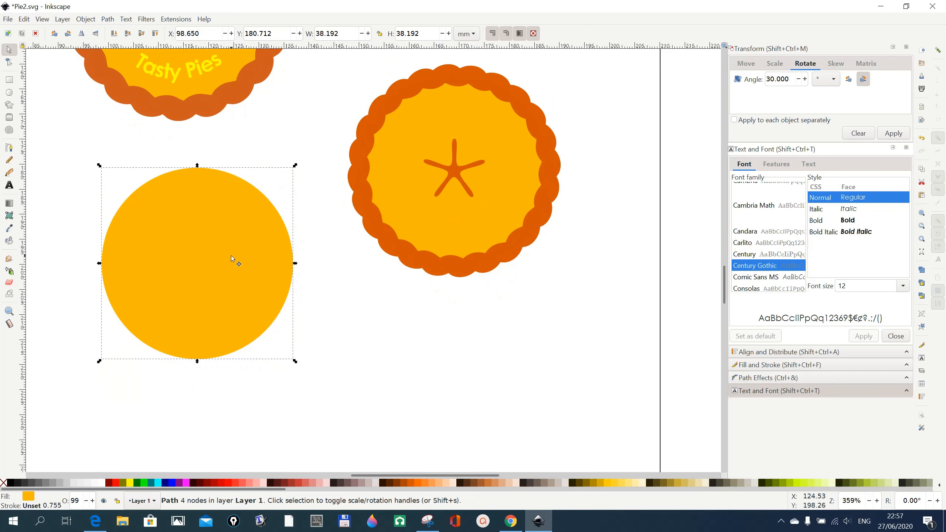
pyautogui.moveTo(230, 256); pyautogui.dragTo(245, 301)
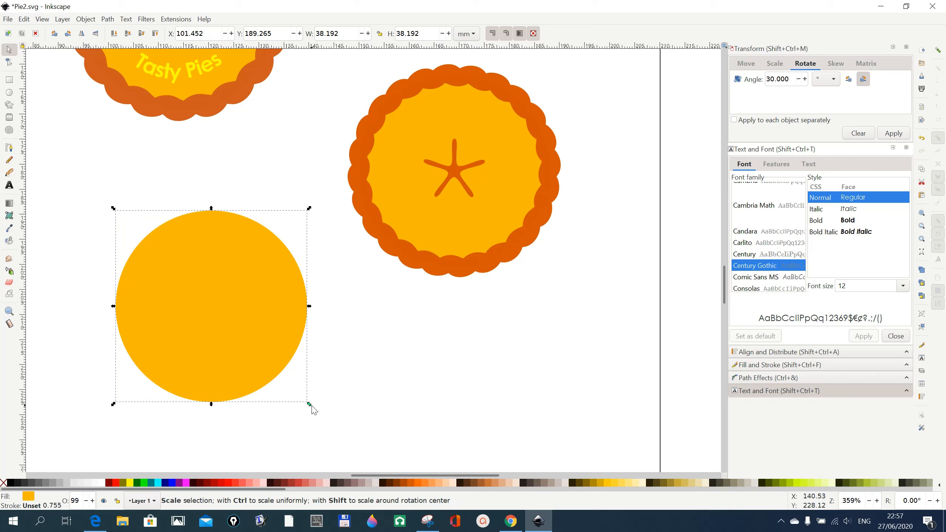
pyautogui.moveTo(311, 408); pyautogui.dragTo(280, 377)
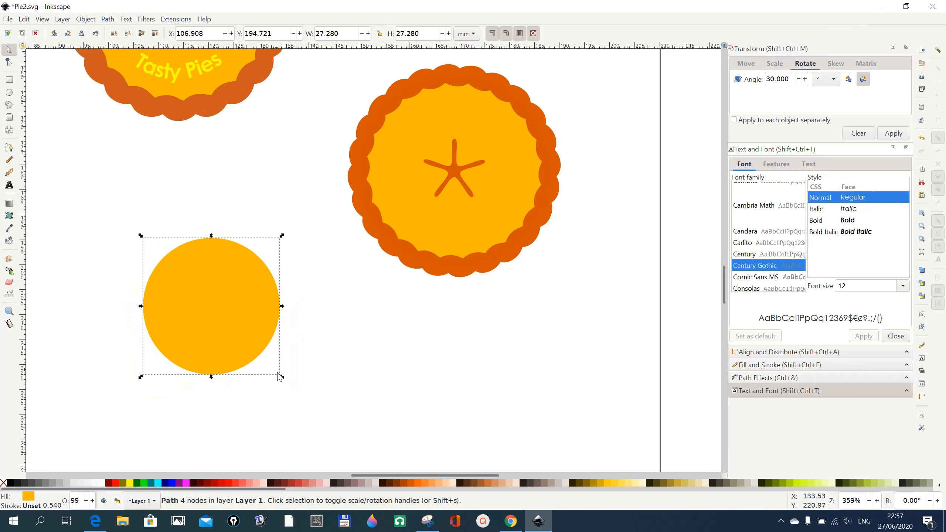
# Move the duplicate circle over the center of the new pie and fill it with light grey #E3DBDB.
pyautogui.moveTo(234, 323); pyautogui.dragTo(474, 189)
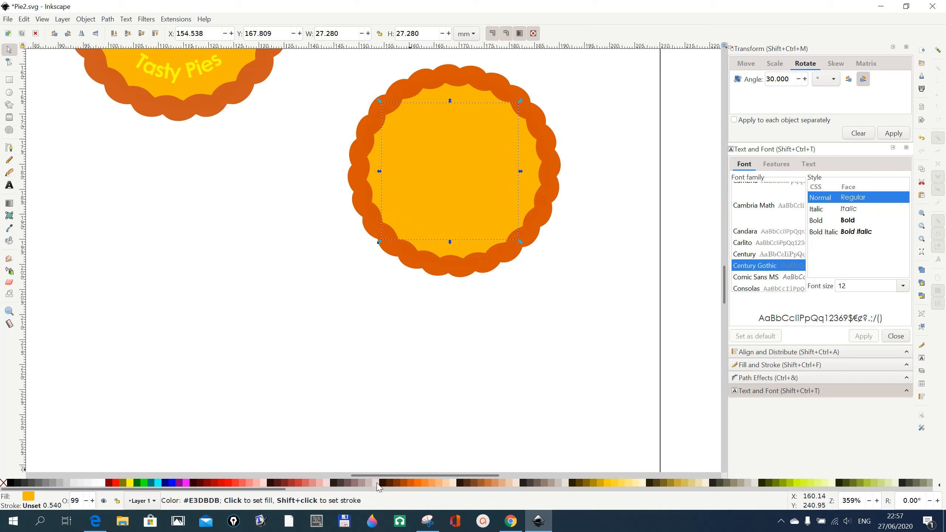
pyautogui.click(377, 484)
pyautogui.moveTo(451, 200); pyautogui.dragTo(455, 201)
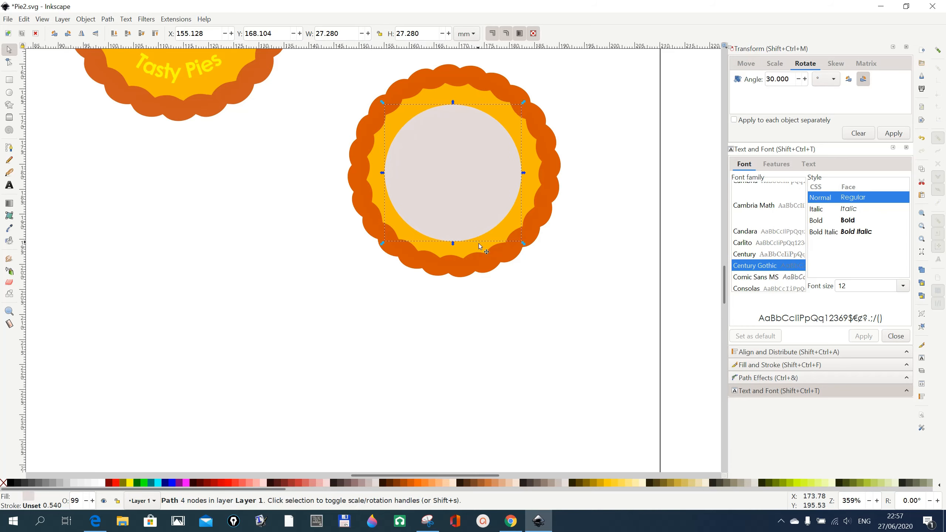
# With snapping enabled, shrink the grey circle evenly about its center to about 21.7 mm and move it to the empty area below the Tasty Pies logo.
pyautogui.click(937, 51)
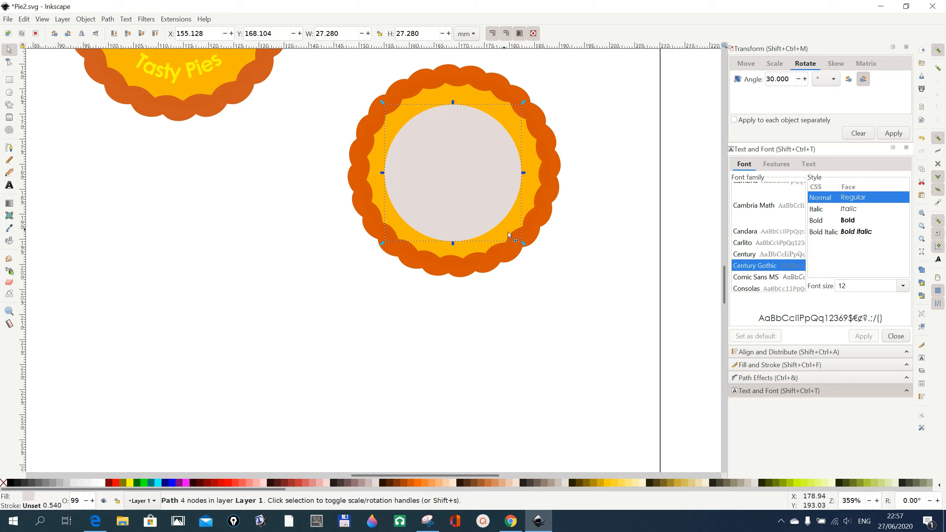
pyautogui.moveTo(522, 245); pyautogui.dragTo(514, 232)
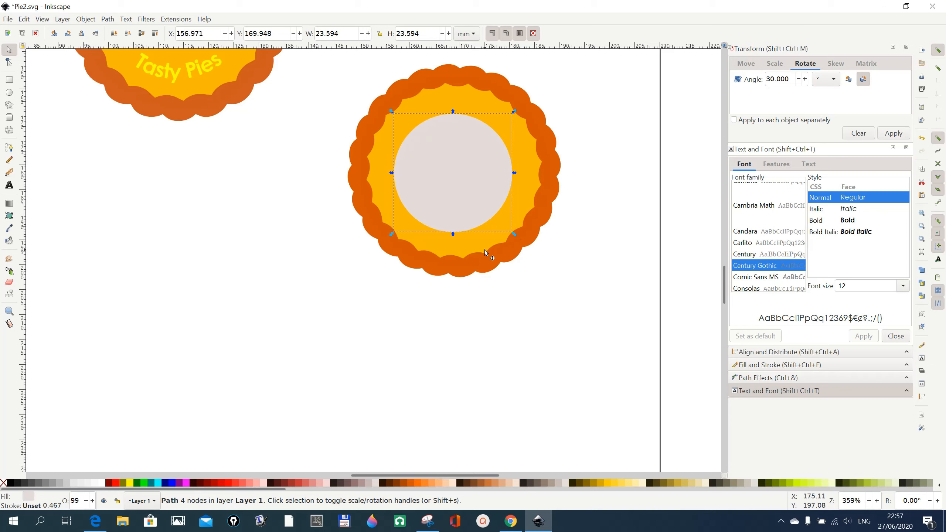
pyautogui.moveTo(513, 233); pyautogui.dragTo(510, 232)
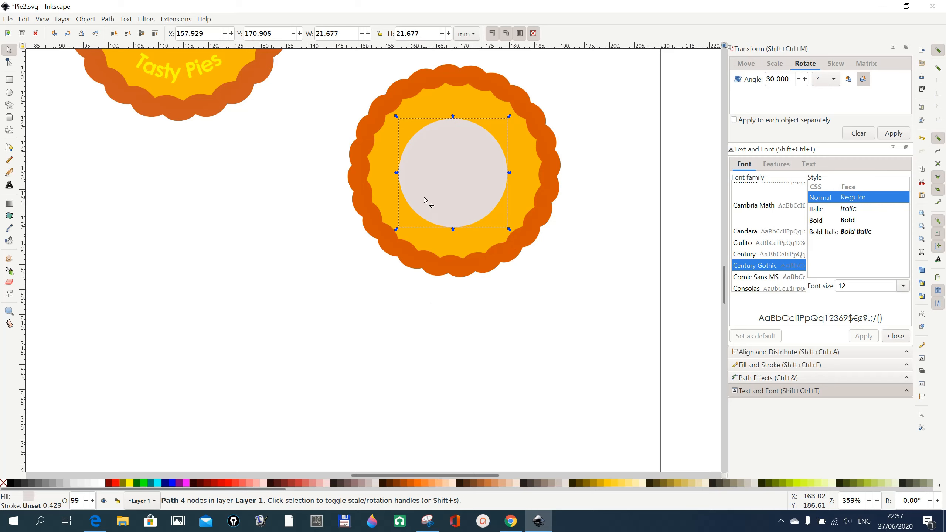
pyautogui.moveTo(425, 198); pyautogui.dragTo(194, 341)
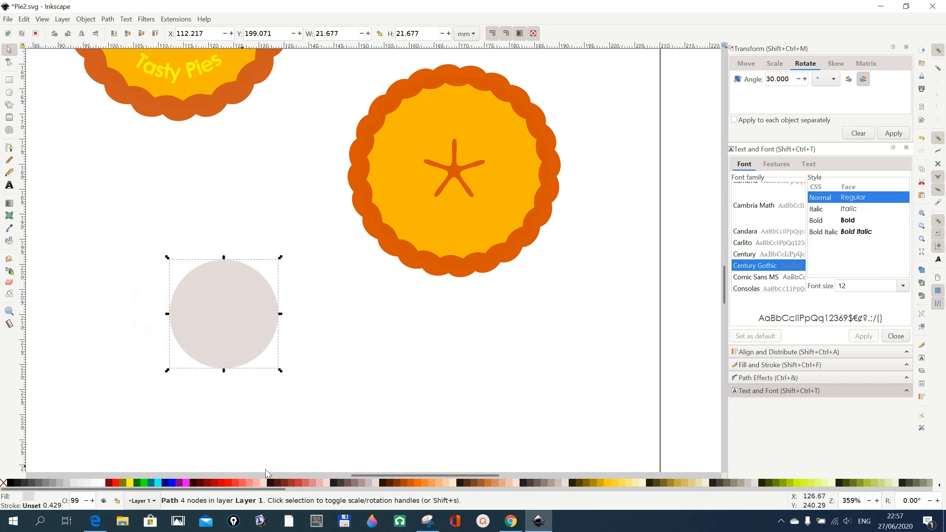
pyautogui.click(225, 337)
pyautogui.scroll(5, 96, 177)
pyautogui.scroll(3, 95, 174)
pyautogui.scroll(-3, 96, 174)
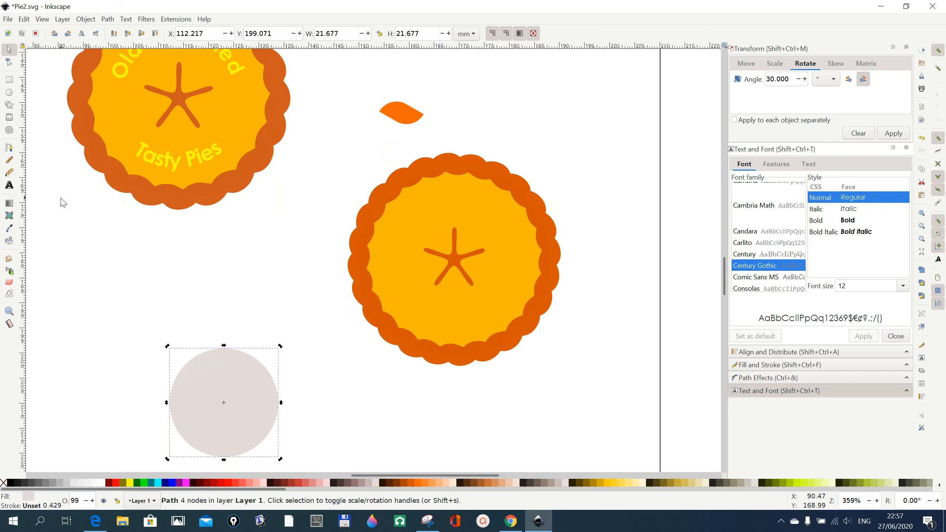
pyautogui.scroll(-1, 63, 203)
pyautogui.click(9, 185)
pyautogui.scroll(-3, 224, 297)
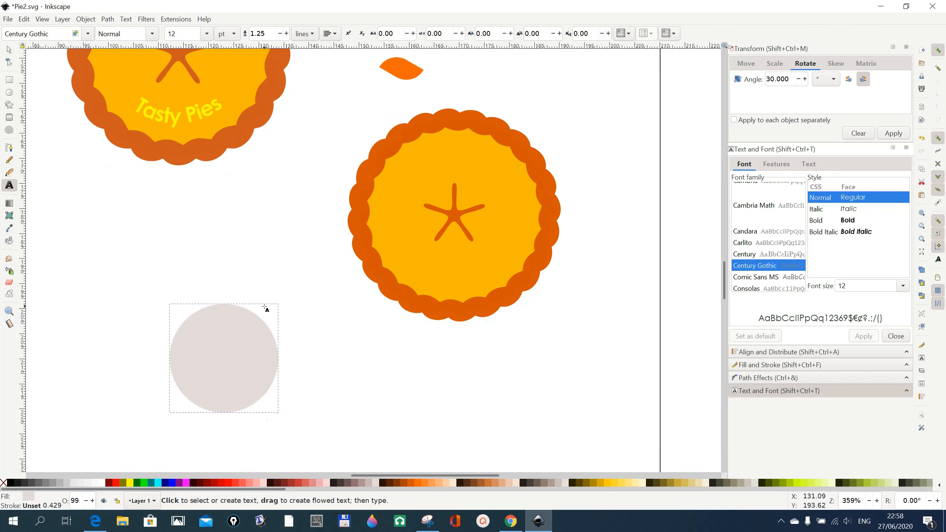
pyautogui.click(348, 381)
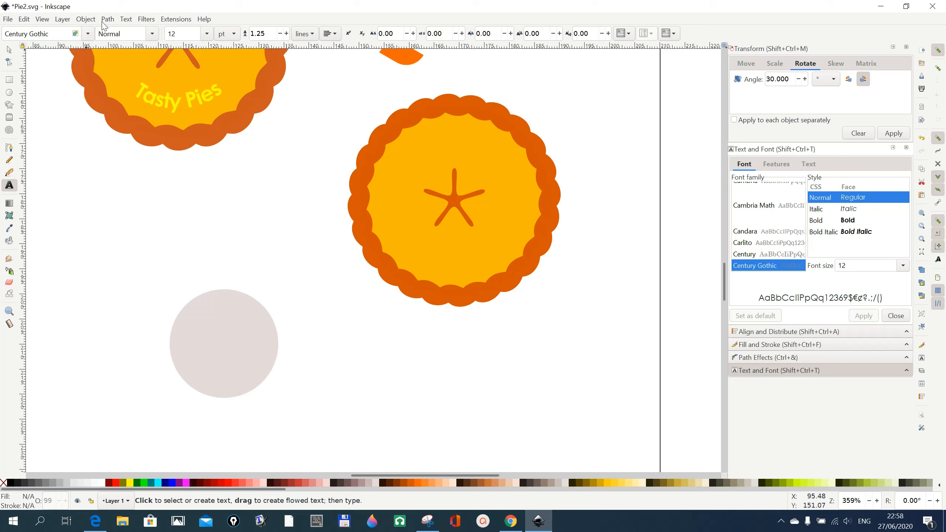
pyautogui.click(128, 19)
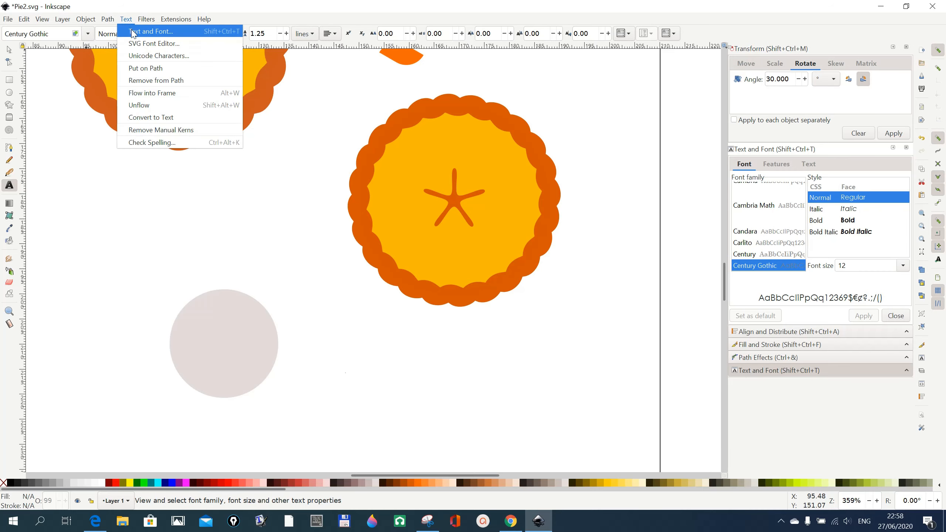
pyautogui.click(133, 33)
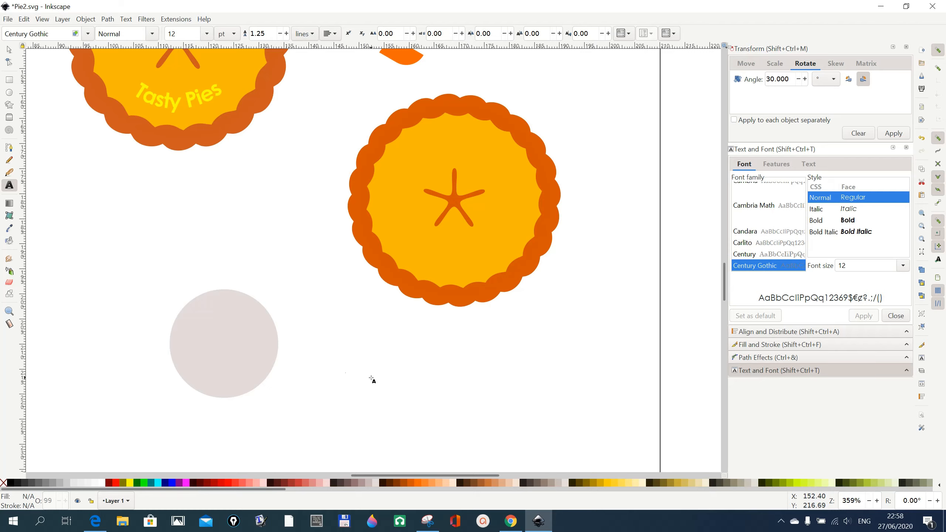
pyautogui.press('F7')
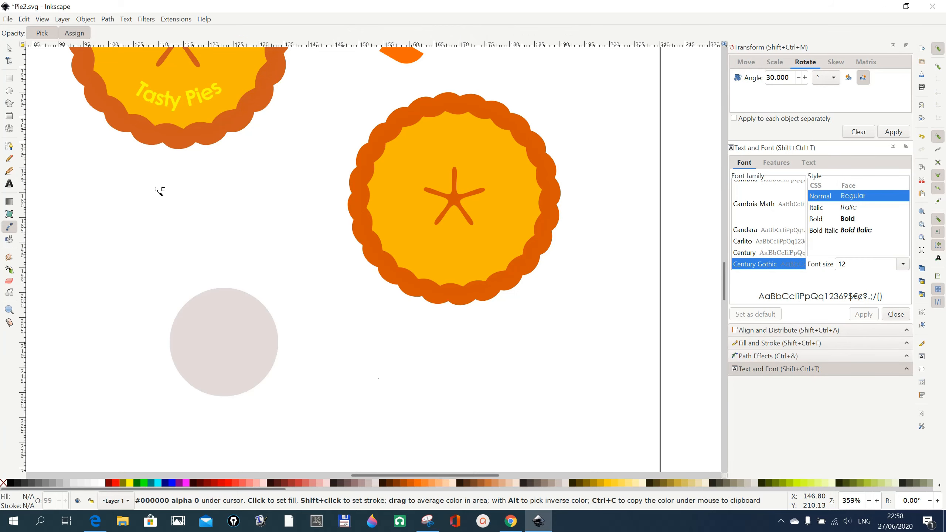
# Add the text "Old Fashioned" in the empty area beside the grey circle.
pyautogui.click(10, 184)
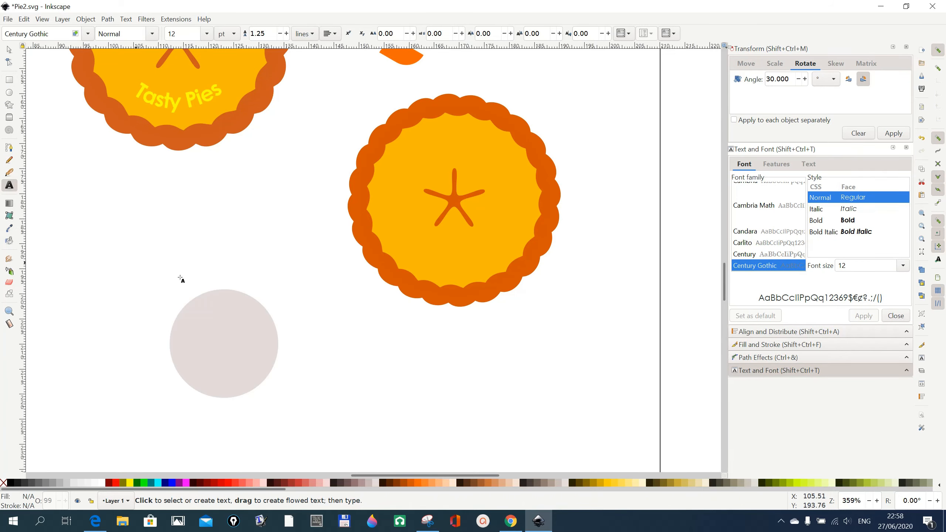
pyautogui.click(314, 354)
pyautogui.write('Old ')
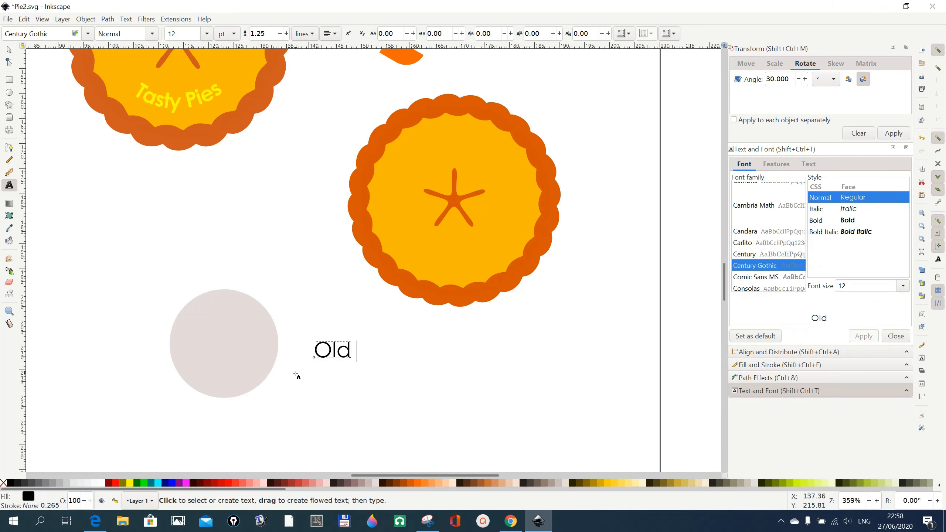
pyautogui.write('Fashi')
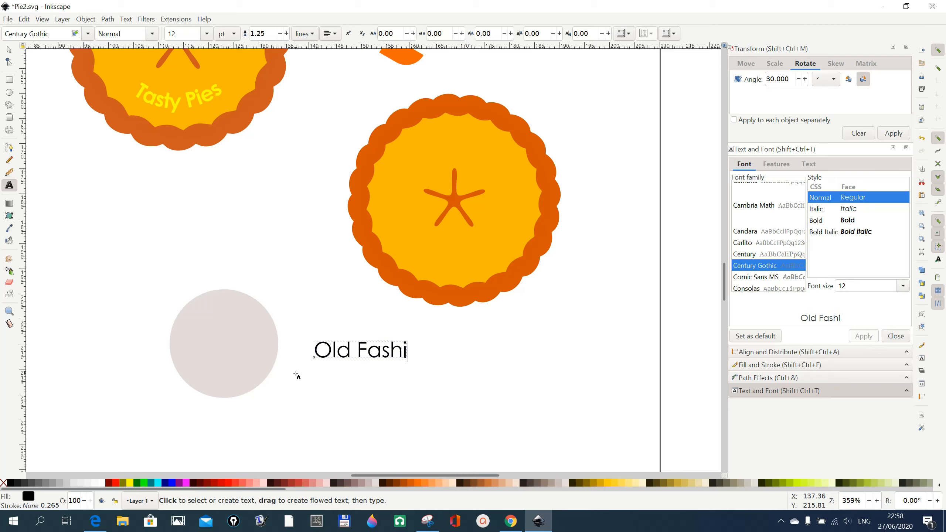
pyautogui.write('oned')
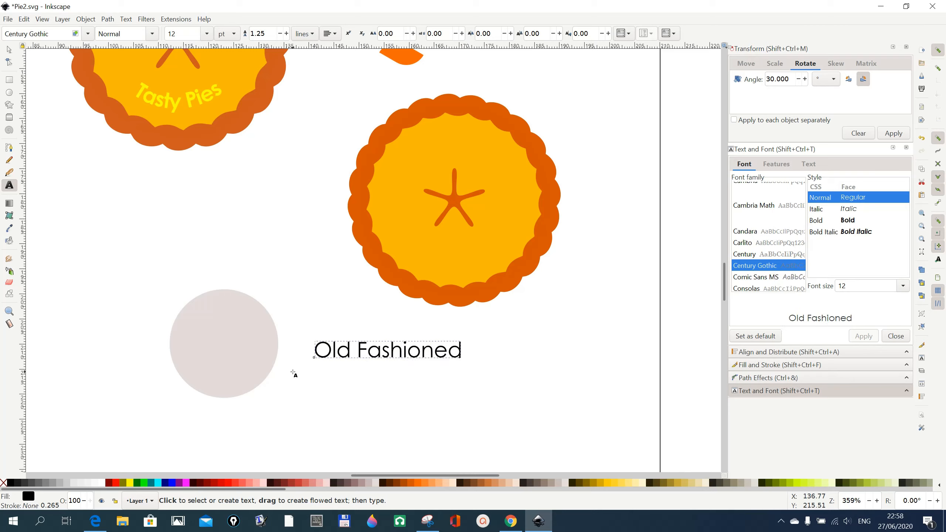
# Set the Old Fashioned text to the Bold style and fill it with yellow.
pyautogui.click(844, 222)
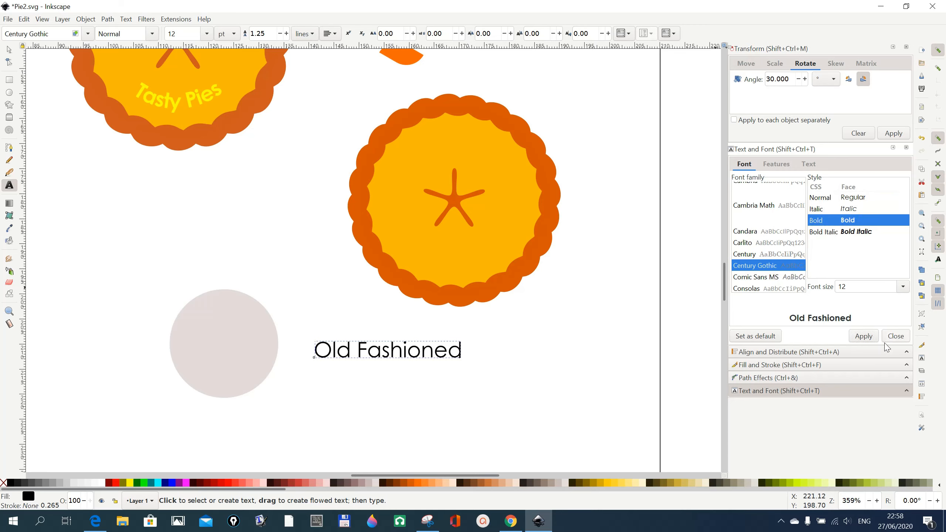
pyautogui.click(864, 337)
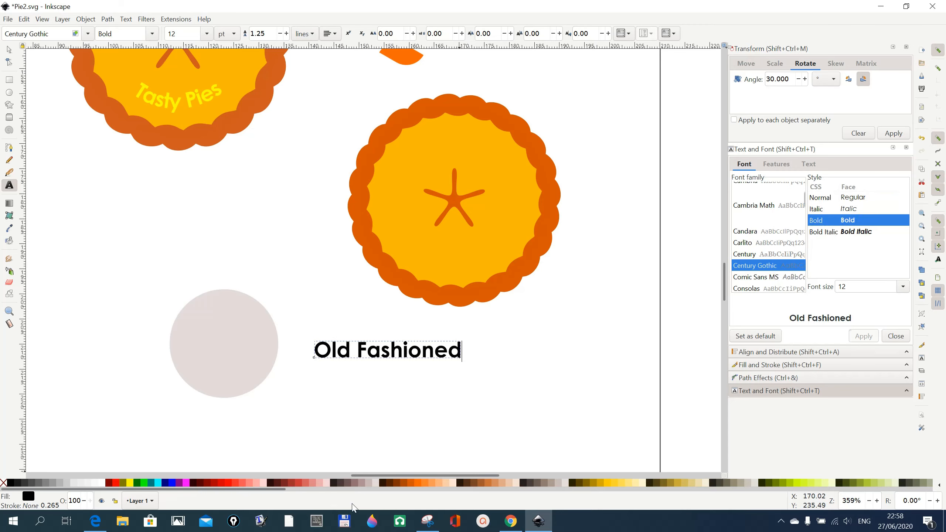
pyautogui.click(131, 483)
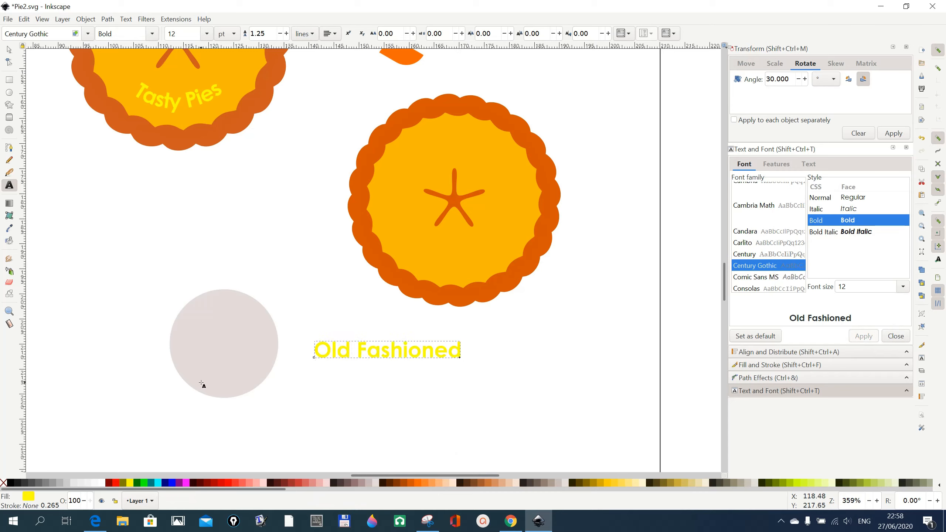
# Put the Old Fashioned text on the outline of the grey circle so that it curves around it.
pyautogui.click(9, 49)
pyautogui.click(196, 351)
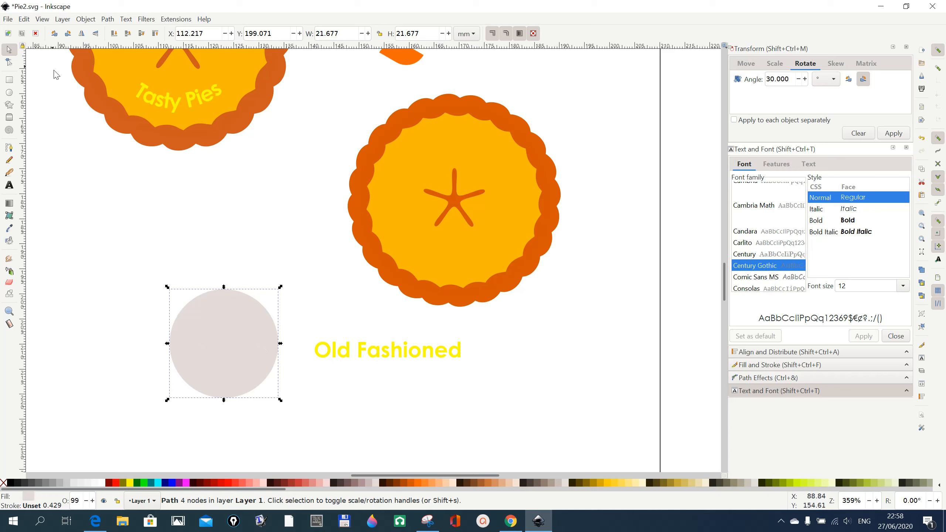
pyautogui.click(105, 20)
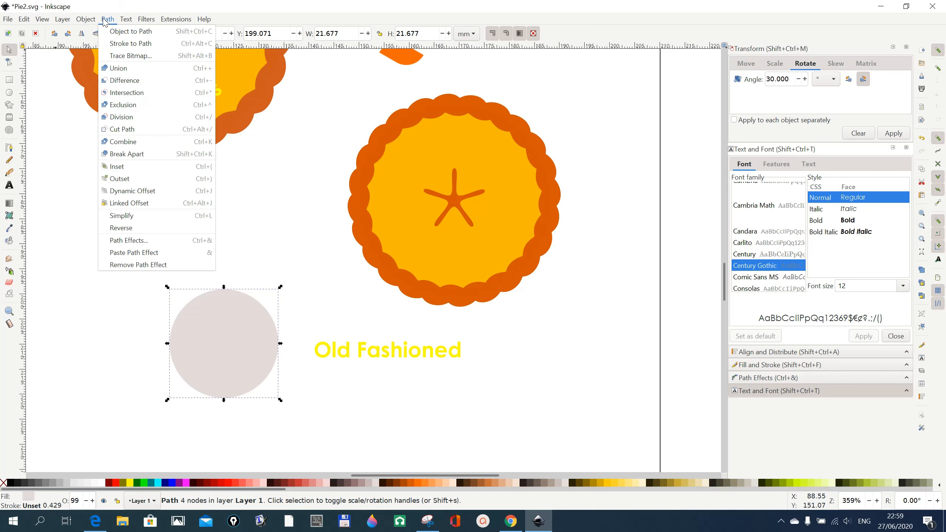
pyautogui.click(112, 30)
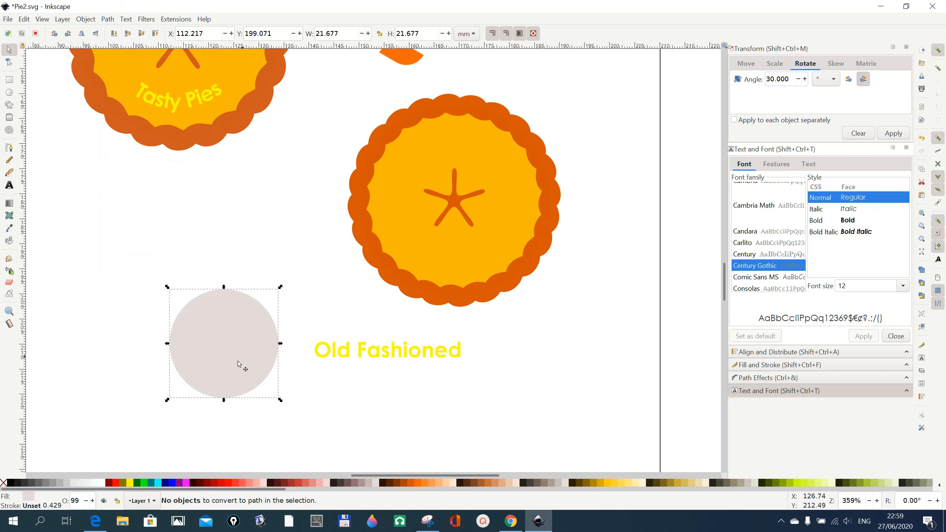
pyautogui.keyDown('shift'); pyautogui.click(347, 353); pyautogui.keyUp('shift')
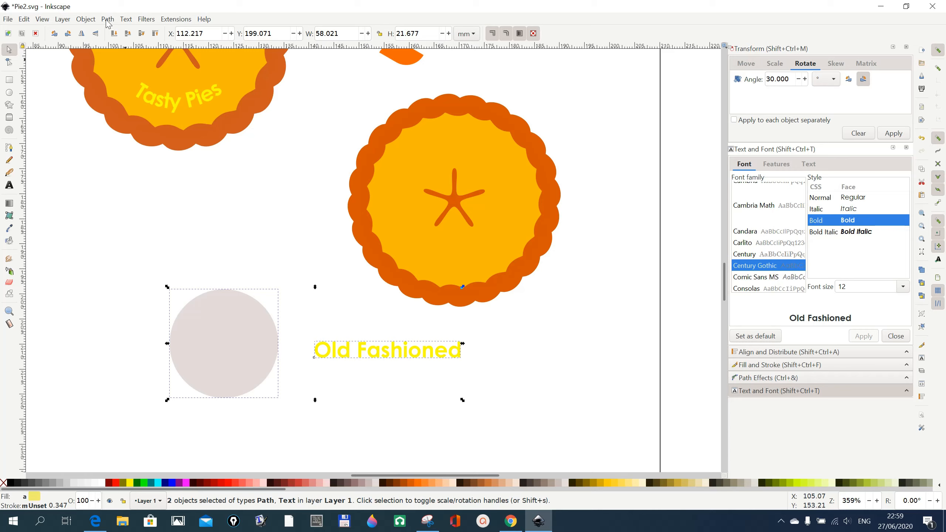
pyautogui.click(126, 20)
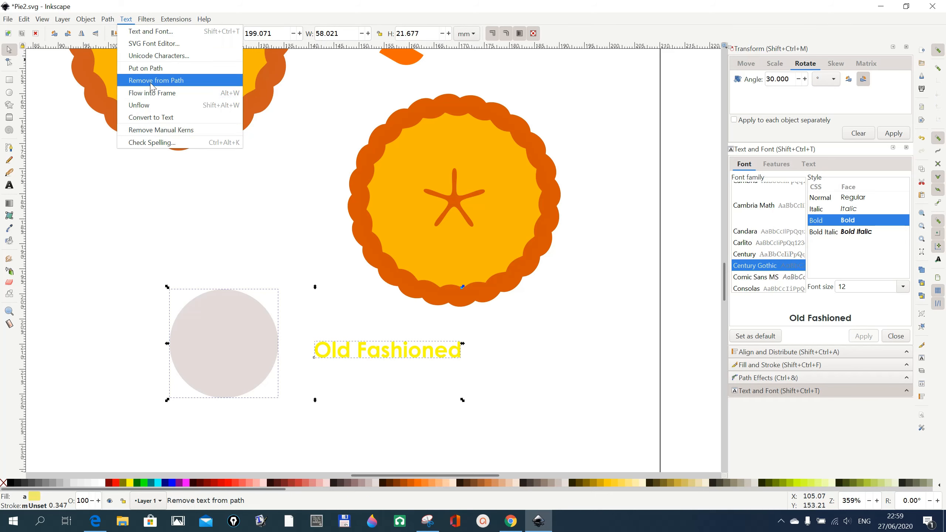
pyautogui.click(155, 71)
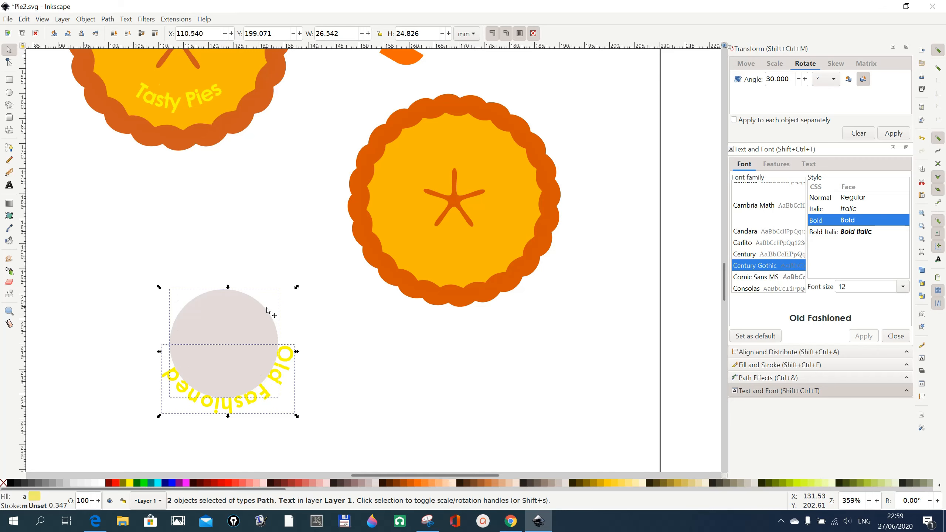
# Rotate the grey circle and its text together until Old Fashioned arches evenly over the circle's top, and deselect them.
pyautogui.click(257, 320)
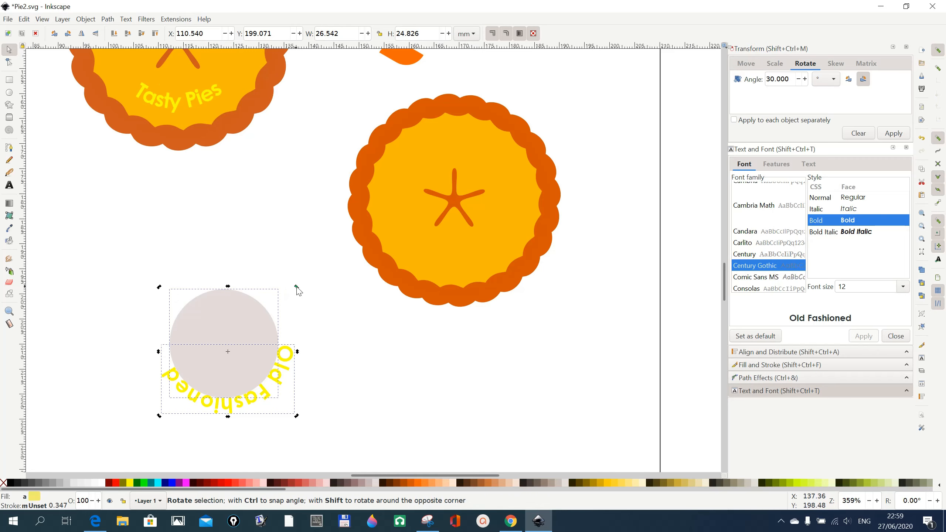
pyautogui.moveTo(297, 288); pyautogui.dragTo(277, 314)
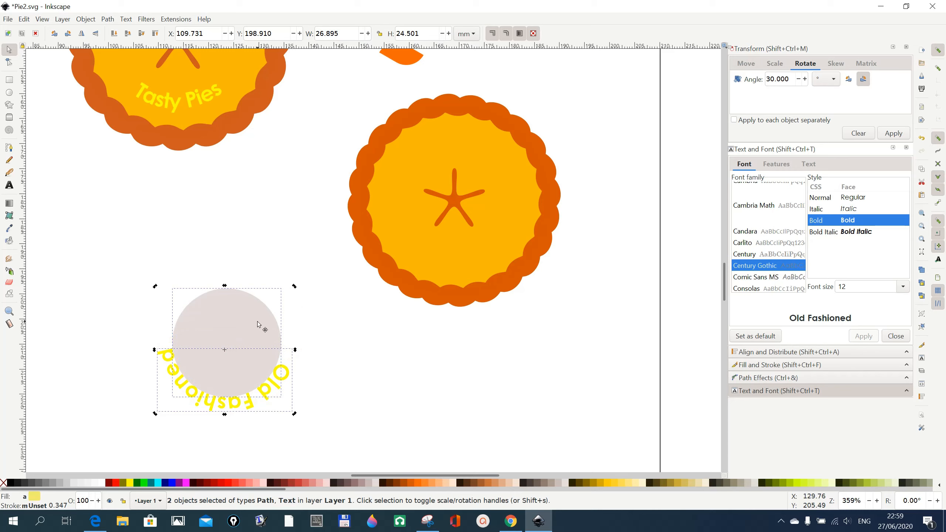
pyautogui.click(257, 321)
pyautogui.click(262, 313)
pyautogui.moveTo(294, 288); pyautogui.dragTo(301, 353)
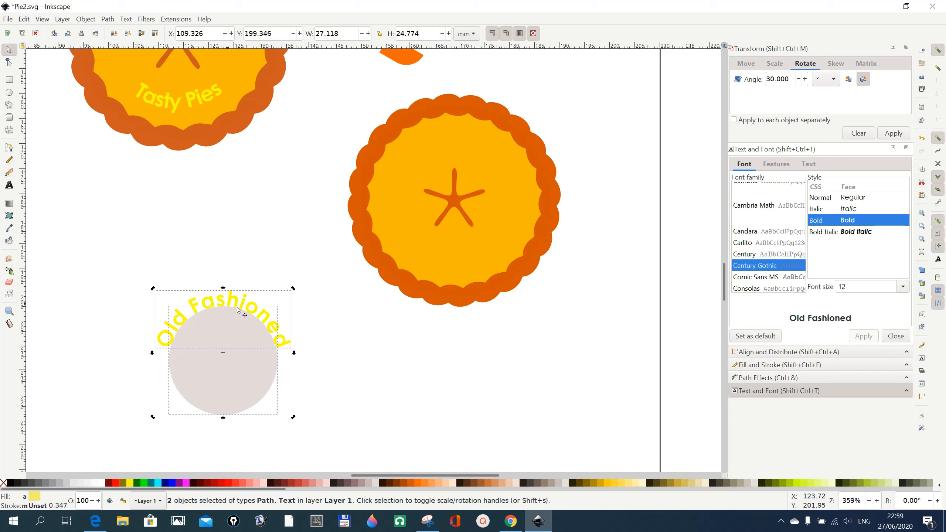
pyautogui.click(298, 351)
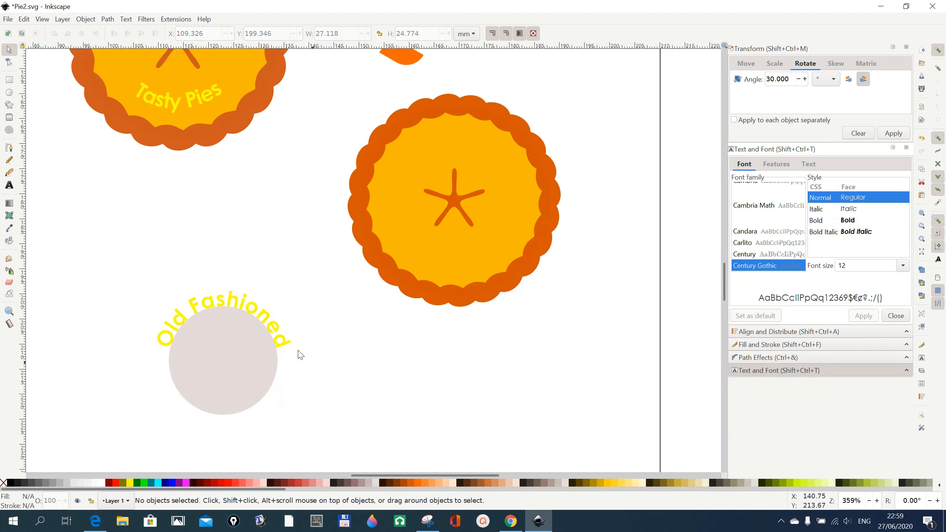
# Convert the curved Old Fashioned text to paths and move it onto the new pie, arching above the star.
pyautogui.click(275, 343)
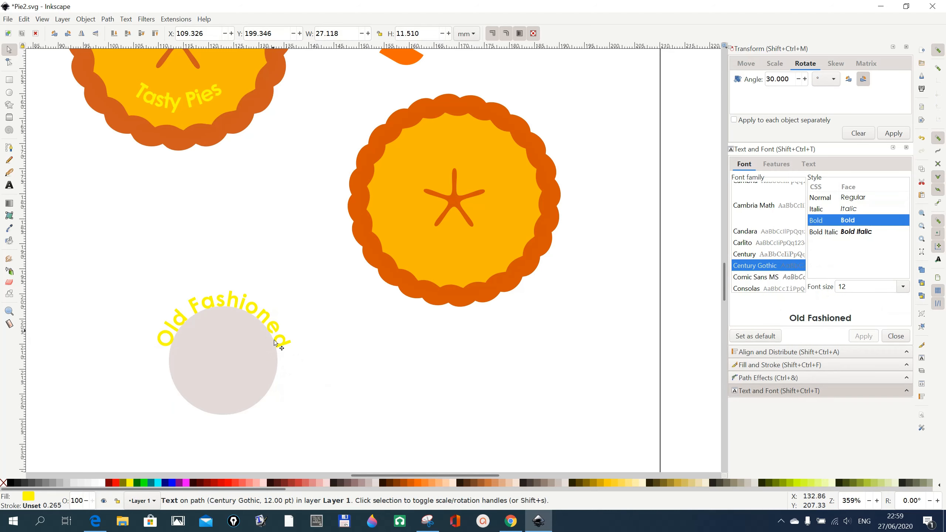
pyautogui.click(111, 20)
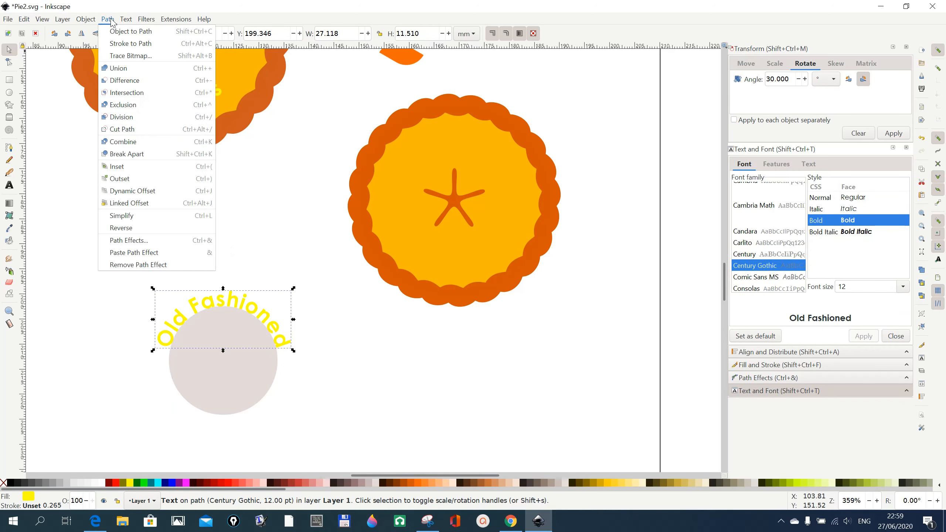
pyautogui.click(123, 33)
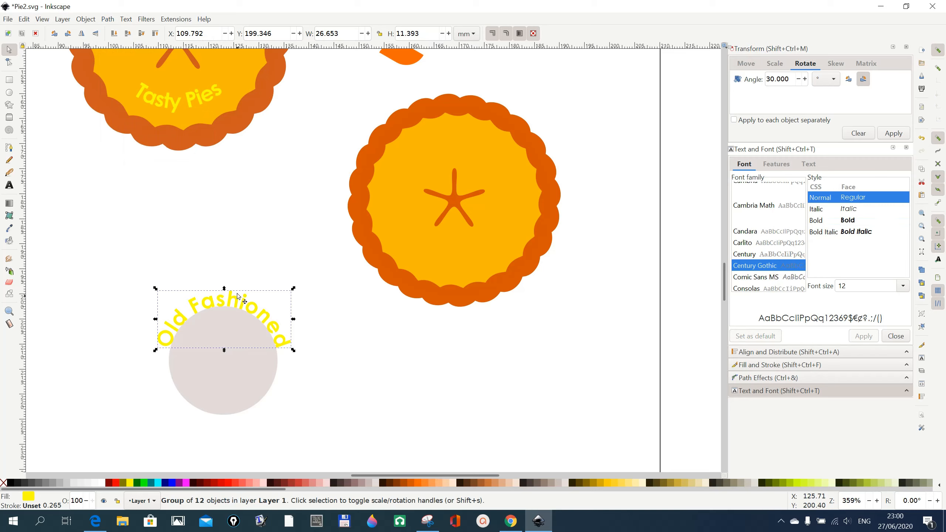
pyautogui.moveTo(238, 300); pyautogui.dragTo(466, 141)
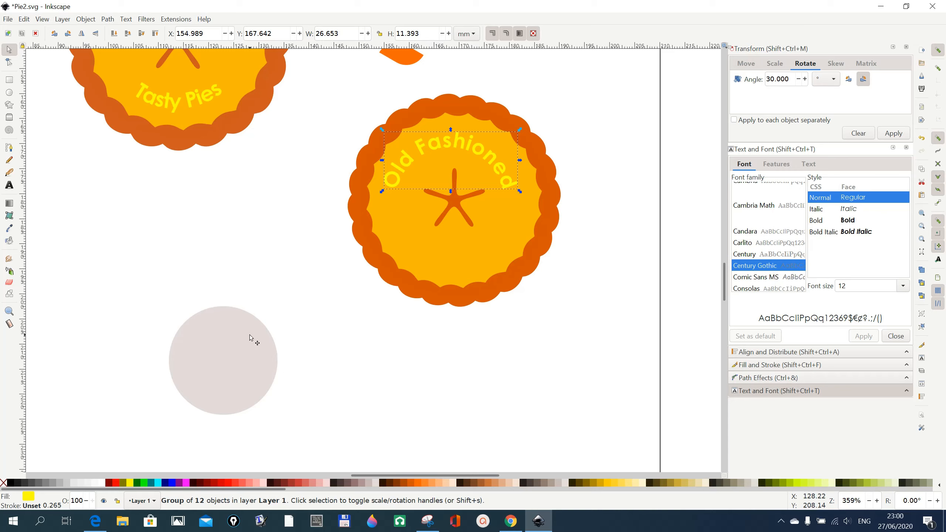
# Shift the grey circle slightly and add the text Tasty Pies in the empty area below the new pie.
pyautogui.moveTo(249, 334); pyautogui.dragTo(266, 319)
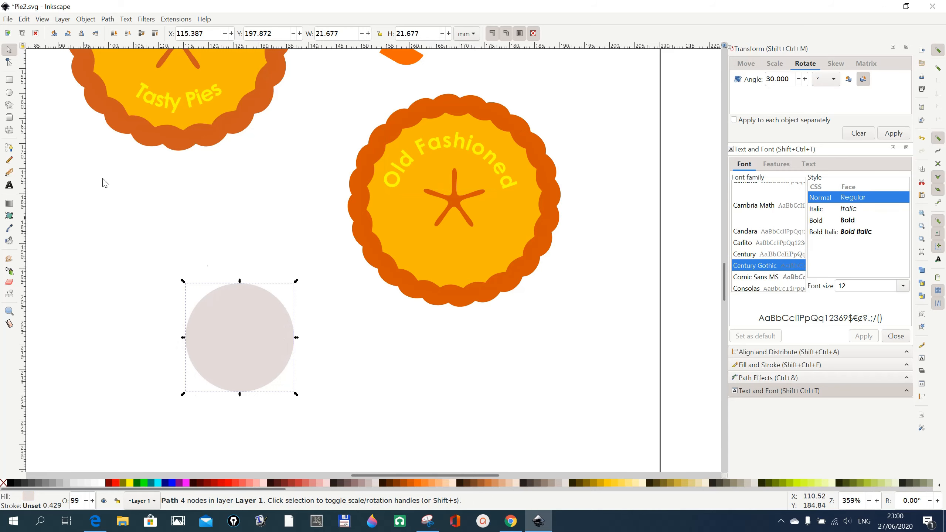
pyautogui.click(10, 185)
pyautogui.click(366, 398)
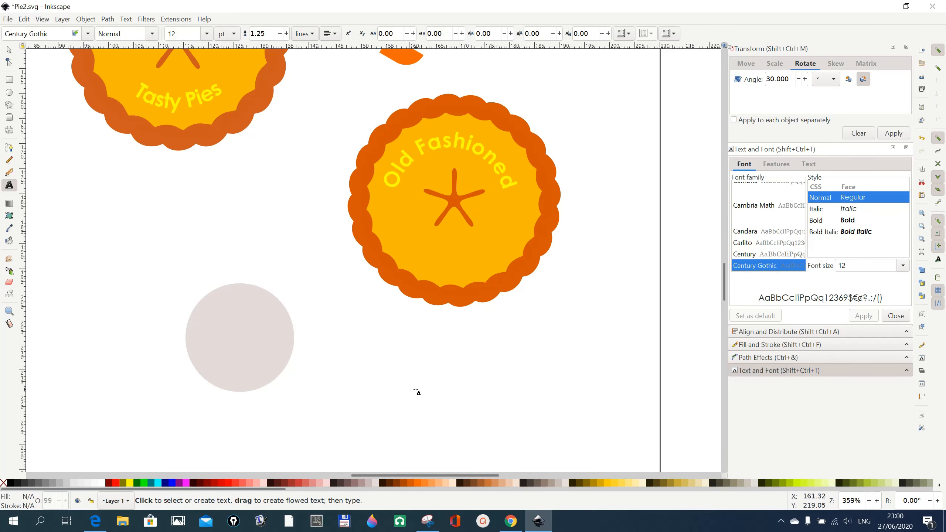
pyautogui.write('Tasty')
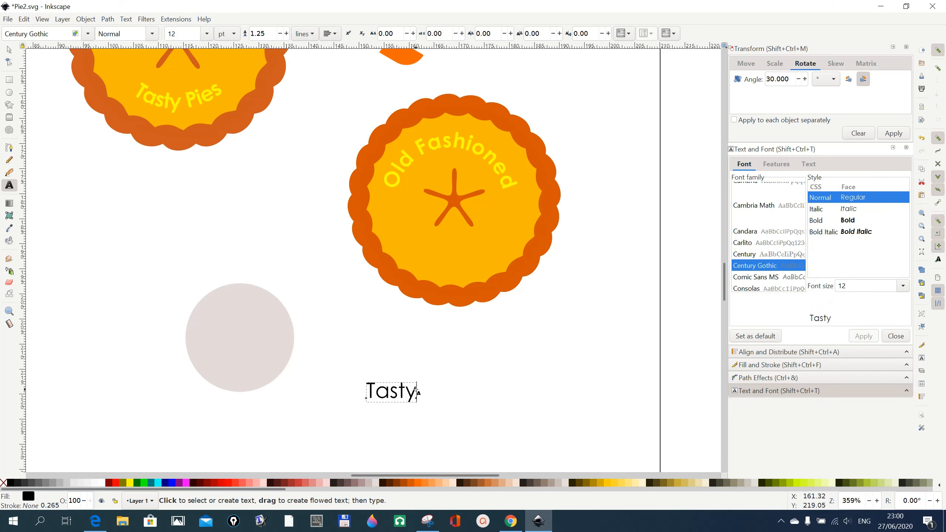
pyautogui.write(' Pies')
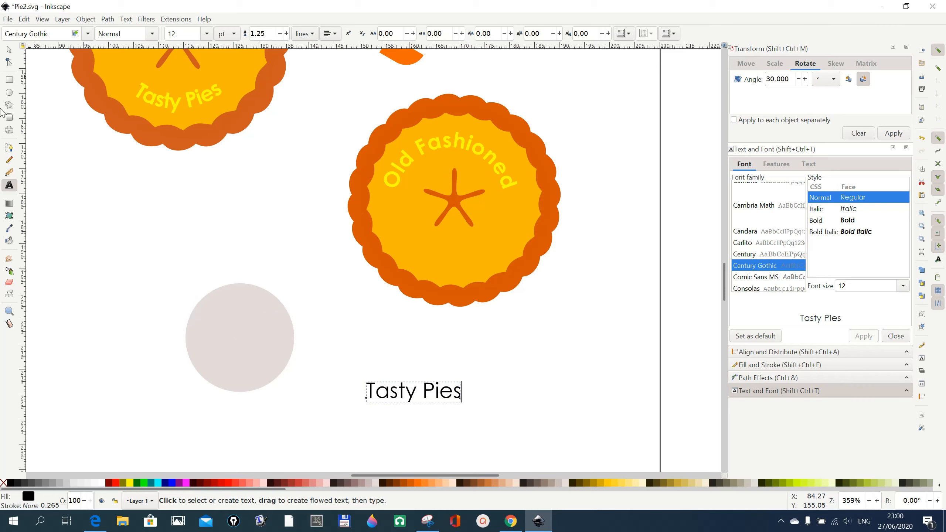
pyautogui.click(9, 49)
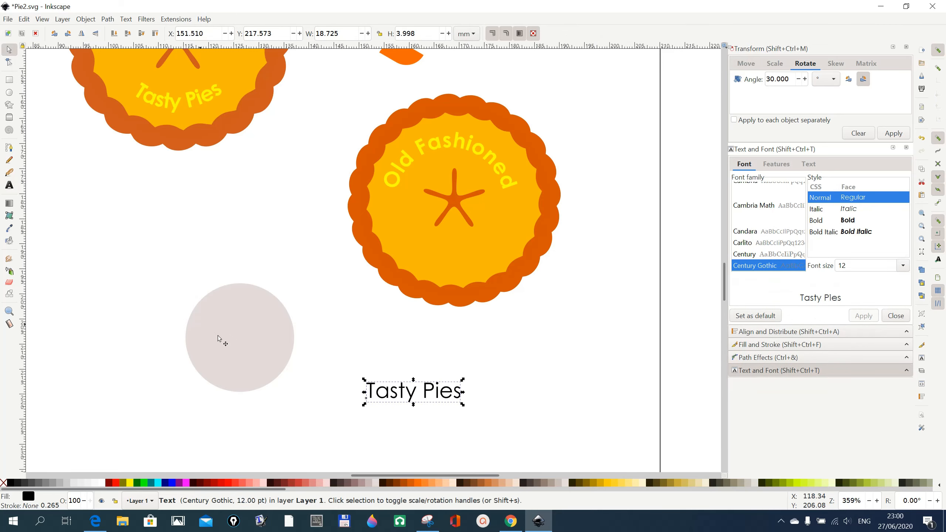
# Enlarge the grey circle uniformly to about 28.3 mm wide, sizing it over the new pie, and move it back beside the pie.
pyautogui.moveTo(237, 346); pyautogui.dragTo(455, 190)
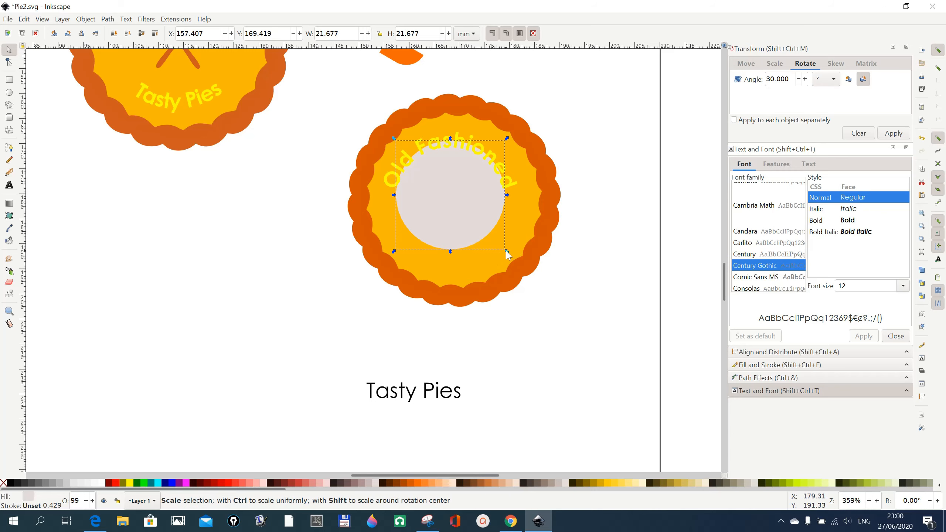
pyautogui.moveTo(507, 251); pyautogui.dragTo(525, 281)
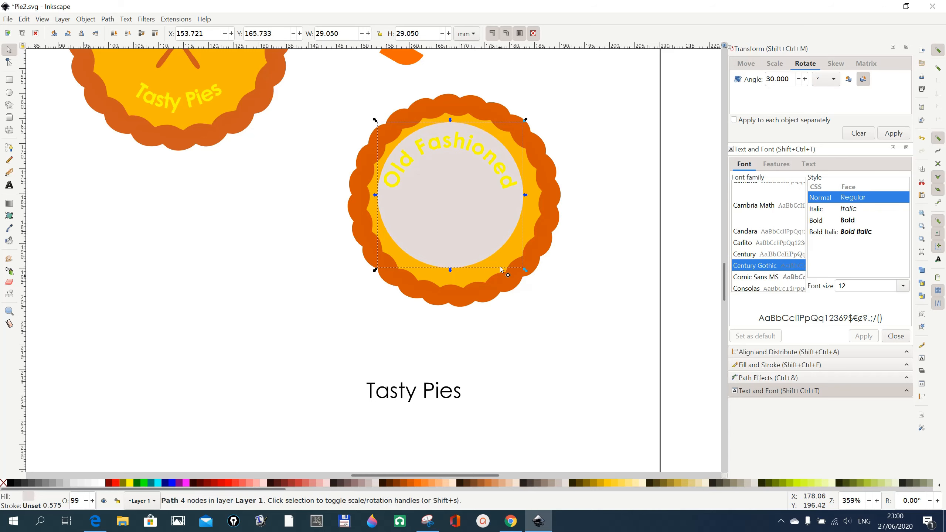
pyautogui.moveTo(475, 231); pyautogui.dragTo(483, 234)
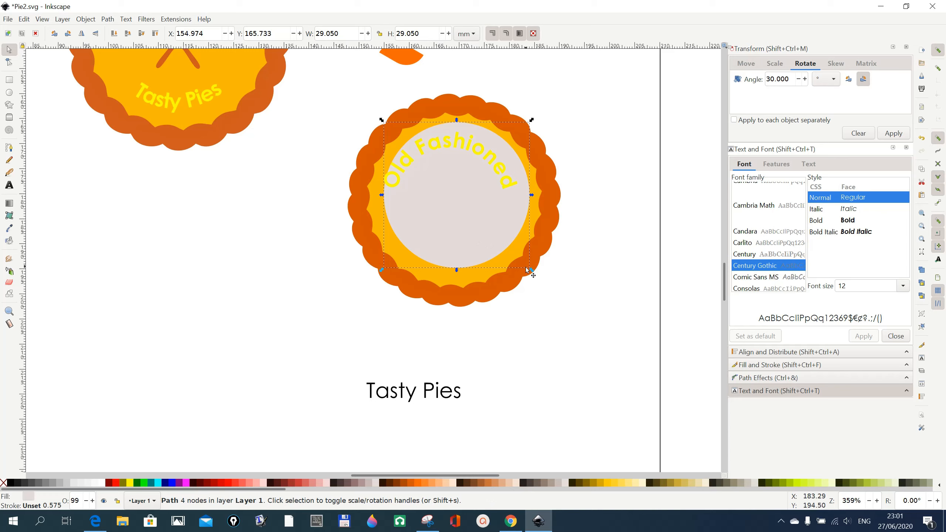
pyautogui.moveTo(532, 271); pyautogui.dragTo(530, 271)
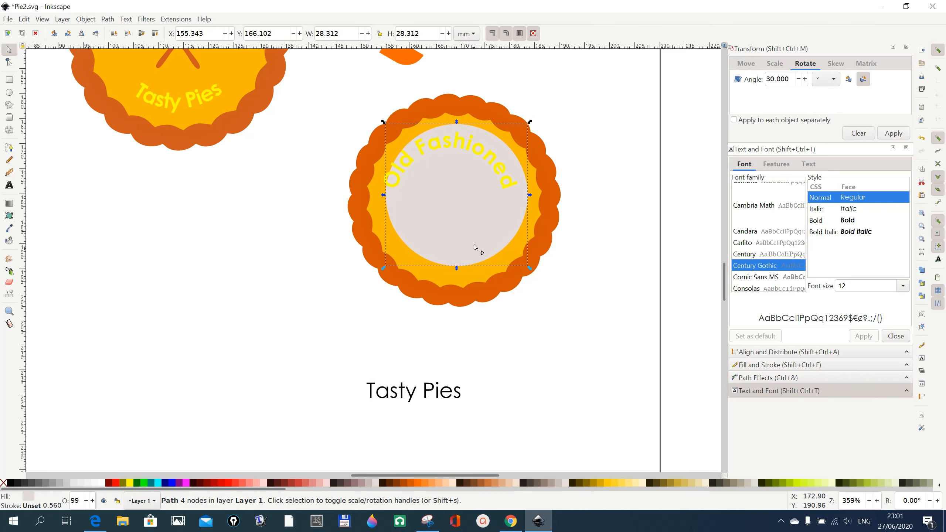
pyautogui.moveTo(476, 238); pyautogui.dragTo(230, 345)
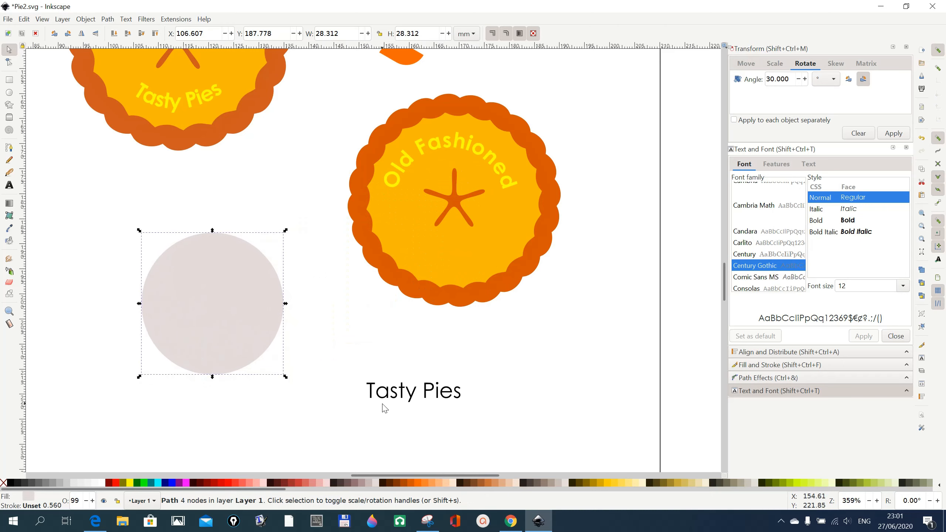
# Fill the Tasty Pies text with yellow and set it to the Bold style.
pyautogui.keyDown('shift'); pyautogui.click(412, 399); pyautogui.keyUp('shift')
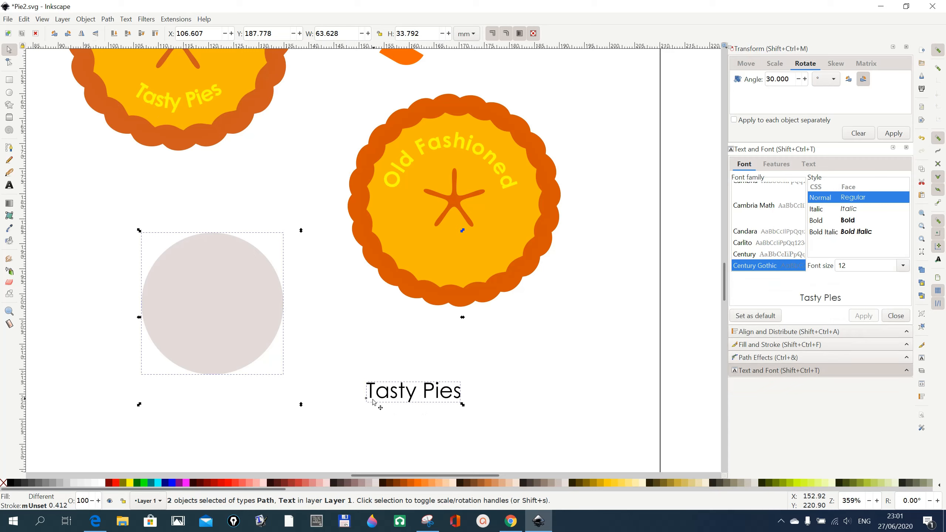
pyautogui.click(472, 411)
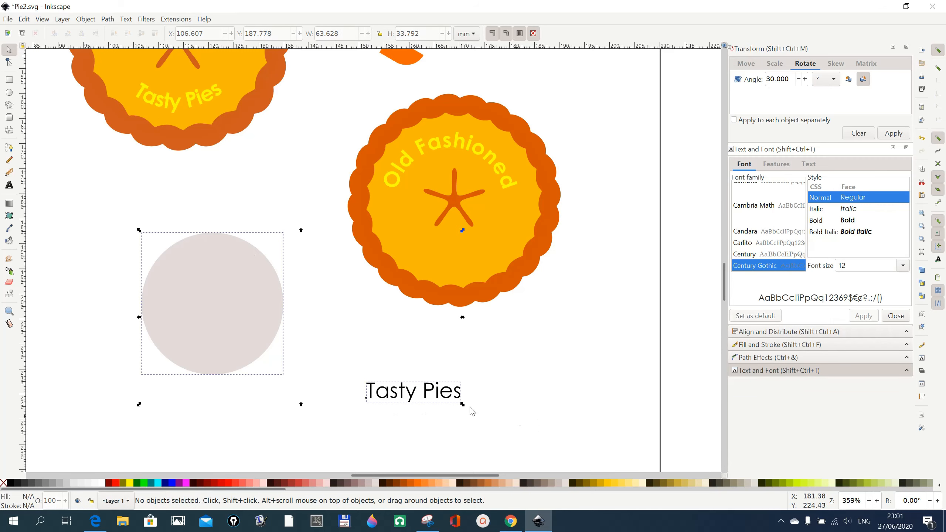
pyautogui.click(405, 396)
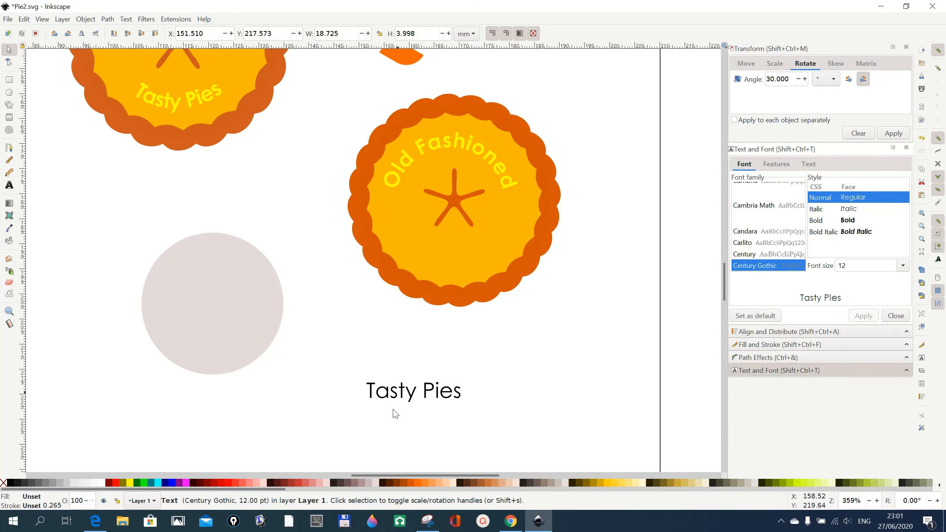
pyautogui.click(129, 482)
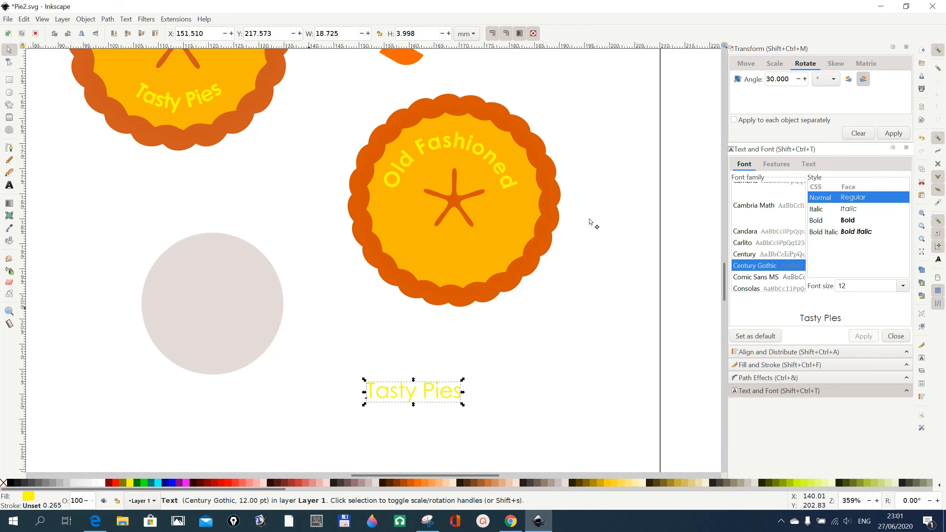
pyautogui.click(846, 224)
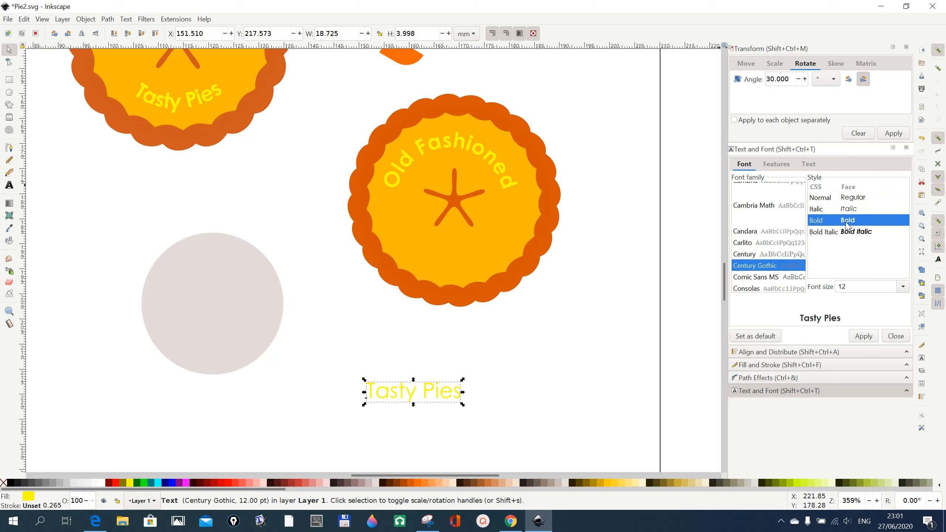
pyautogui.click(863, 336)
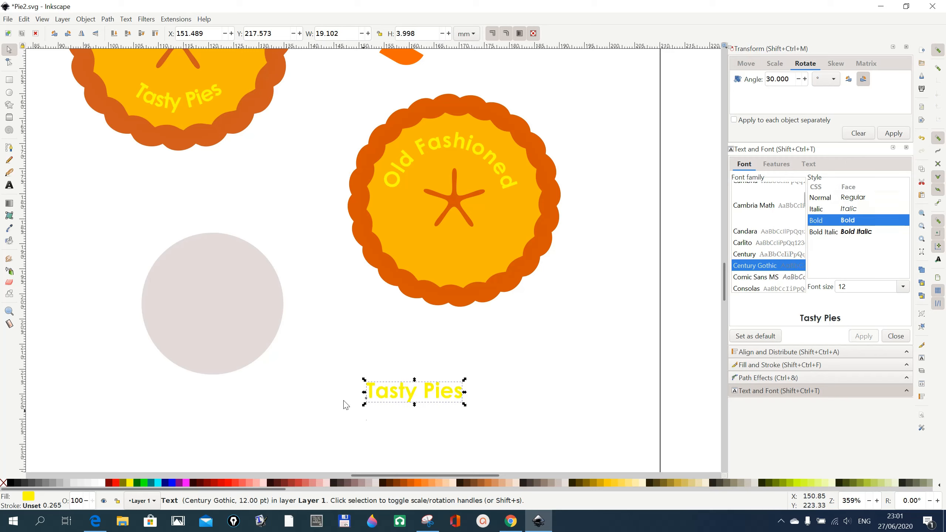
# Put the Tasty Pies text on the grey circle's outline and flip both horizontally so the text runs inside the edge.
pyautogui.keyDown('shift'); pyautogui.click(264, 329); pyautogui.keyUp('shift')
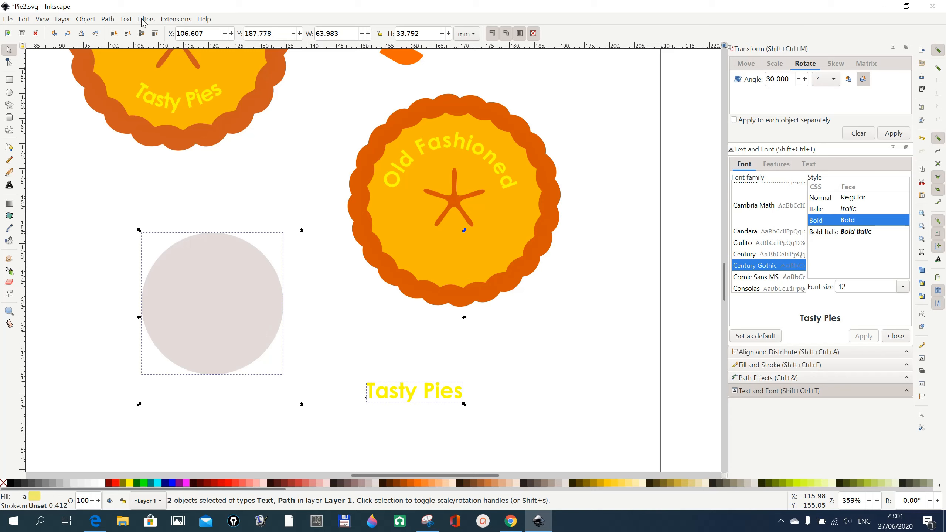
pyautogui.click(127, 21)
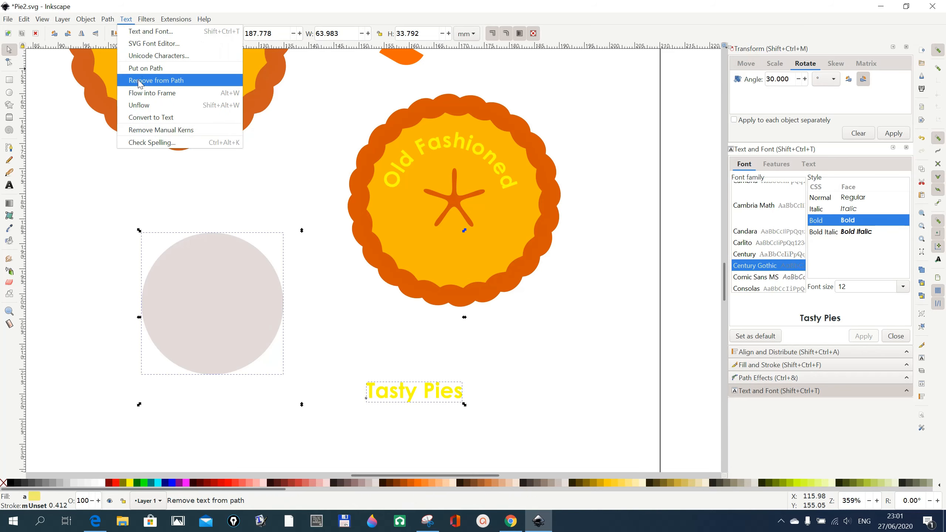
pyautogui.click(141, 69)
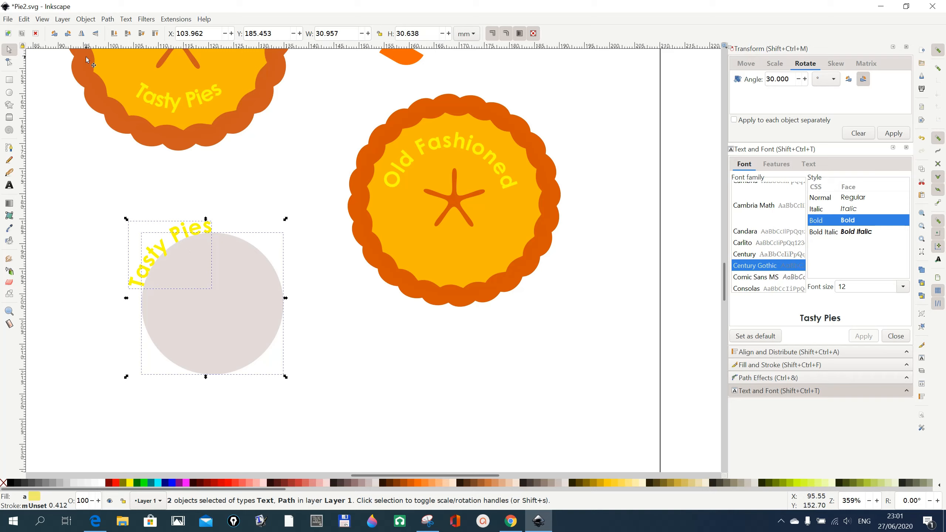
pyautogui.click(82, 36)
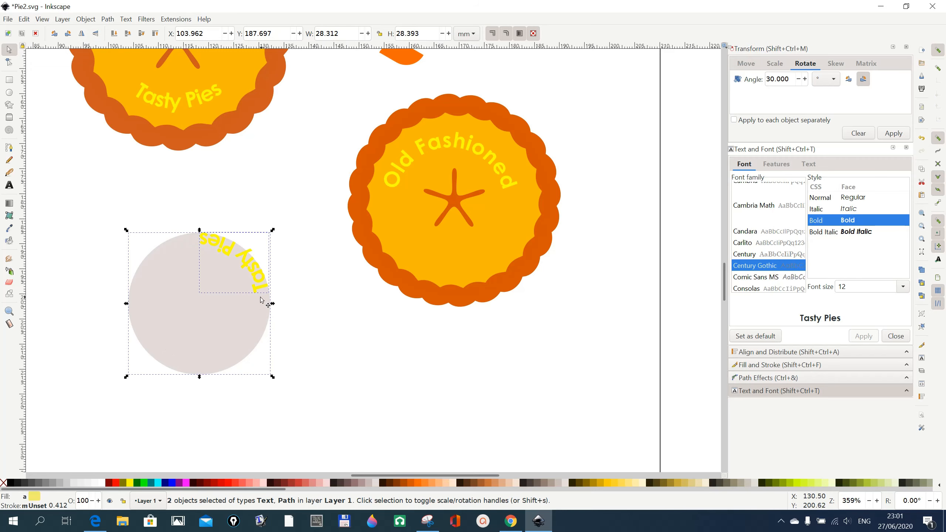
pyautogui.click(81, 34)
pyautogui.click(82, 33)
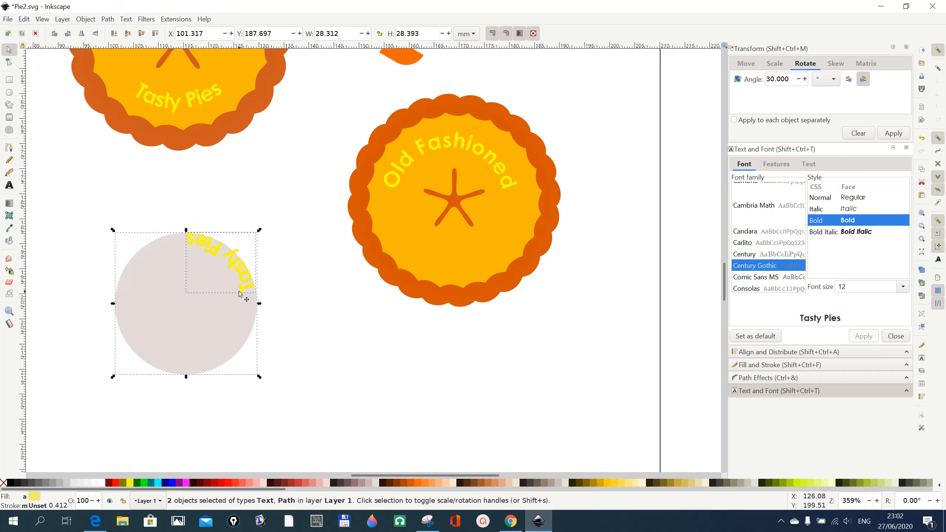
# Rotate the grey circle and its text together until Tasty Pies curves upright along the circle's bottom, and deselect them.
pyautogui.click(216, 321)
pyautogui.moveTo(260, 230); pyautogui.dragTo(259, 359)
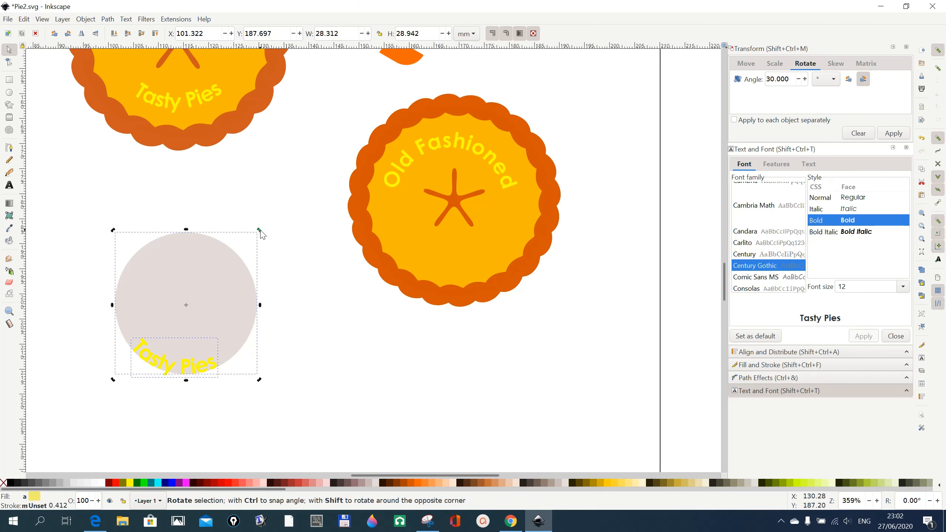
pyautogui.moveTo(260, 230); pyautogui.dragTo(257, 230)
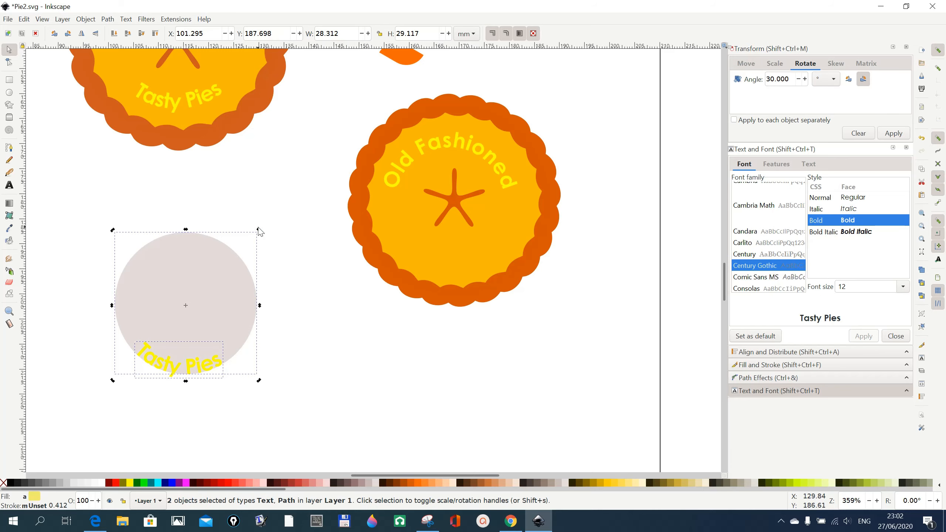
pyautogui.click(248, 219)
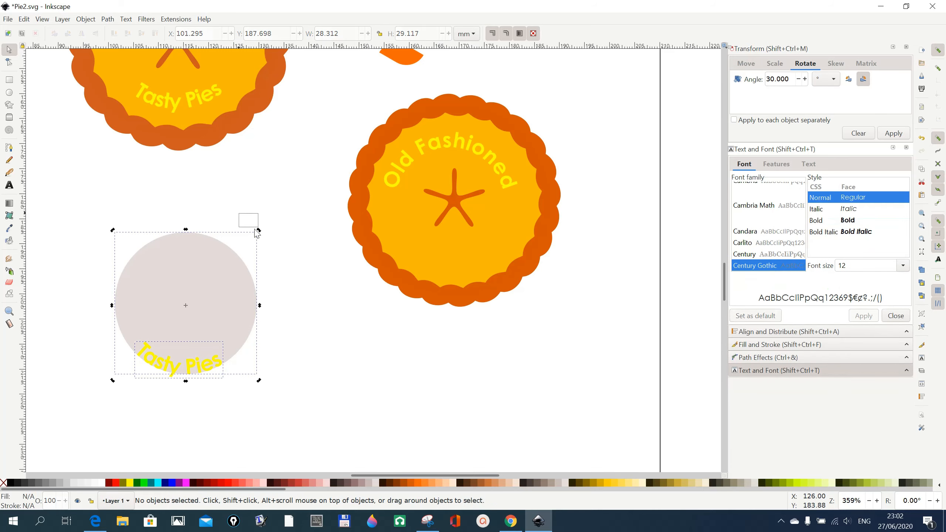
# Convert the curved Tasty Pies text to paths and move it off the grey circle onto the new pie, below the star.
pyautogui.click(193, 363)
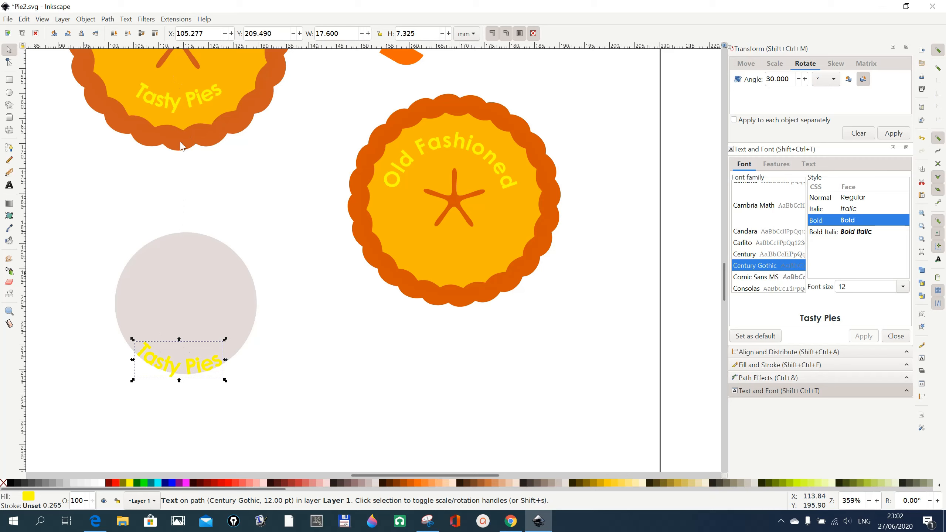
pyautogui.click(108, 19)
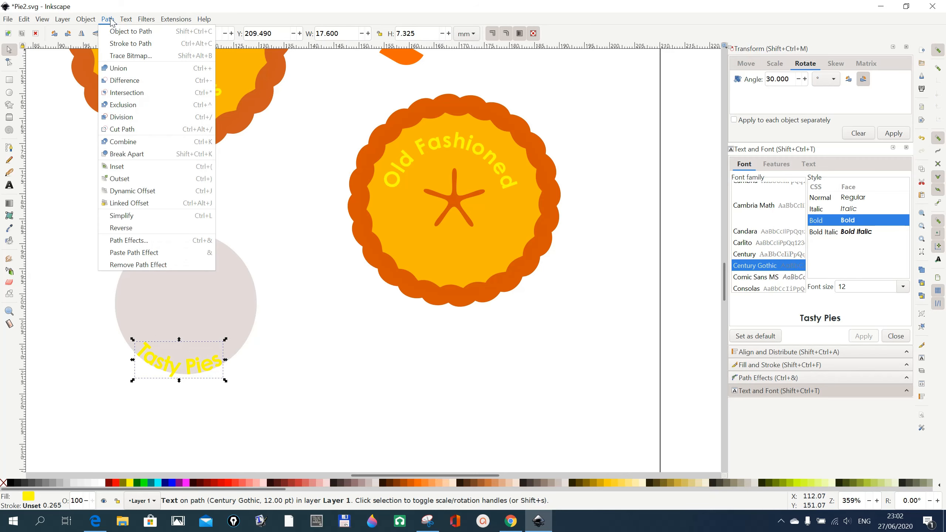
pyautogui.click(123, 32)
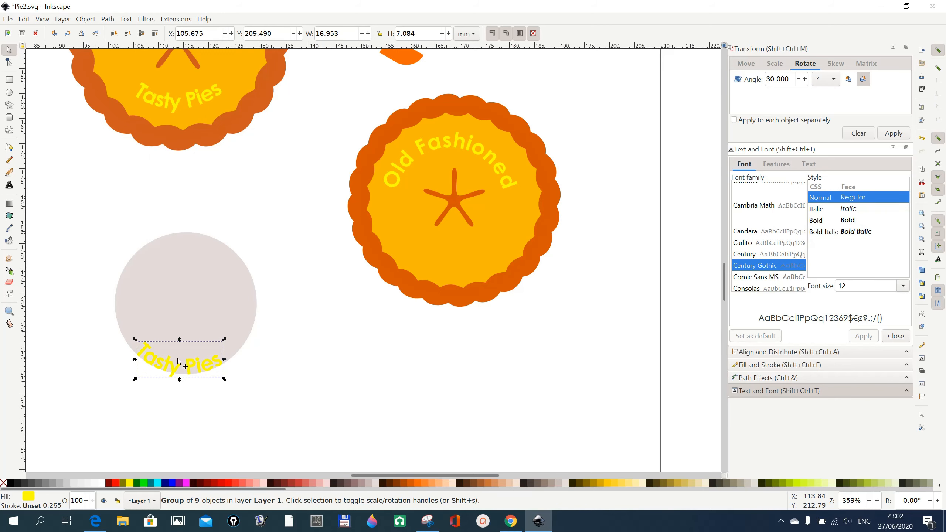
pyautogui.moveTo(179, 362); pyautogui.dragTo(122, 321)
pyautogui.moveTo(196, 372); pyautogui.dragTo(488, 246)
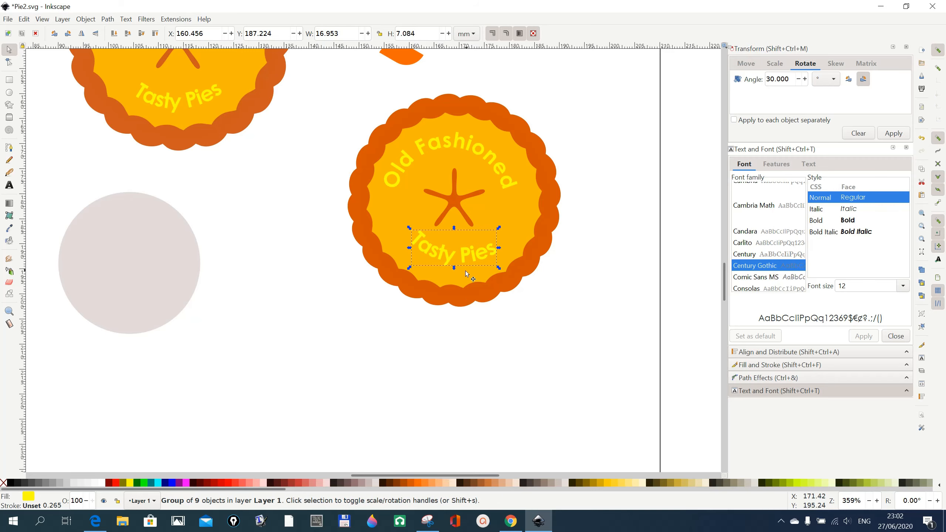
# Rotate the Tasty Pies lettering slightly counterclockwise to level it beneath the star, and deselect it.
pyautogui.click(494, 241)
pyautogui.click(481, 251)
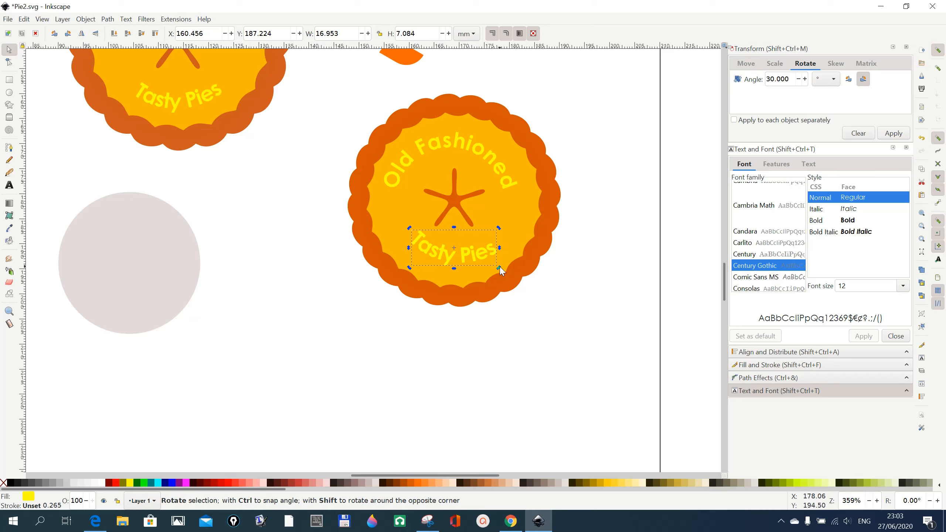
pyautogui.moveTo(500, 267); pyautogui.dragTo(501, 262)
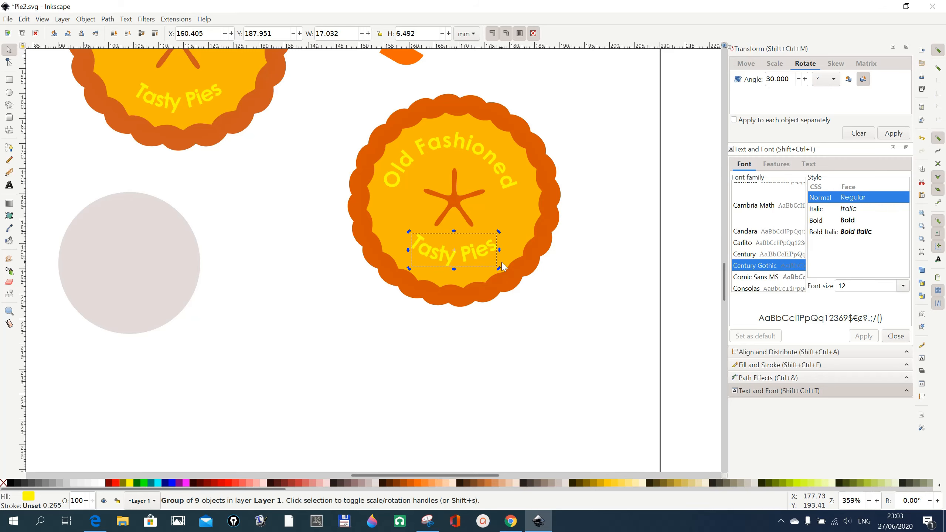
pyautogui.click(430, 374)
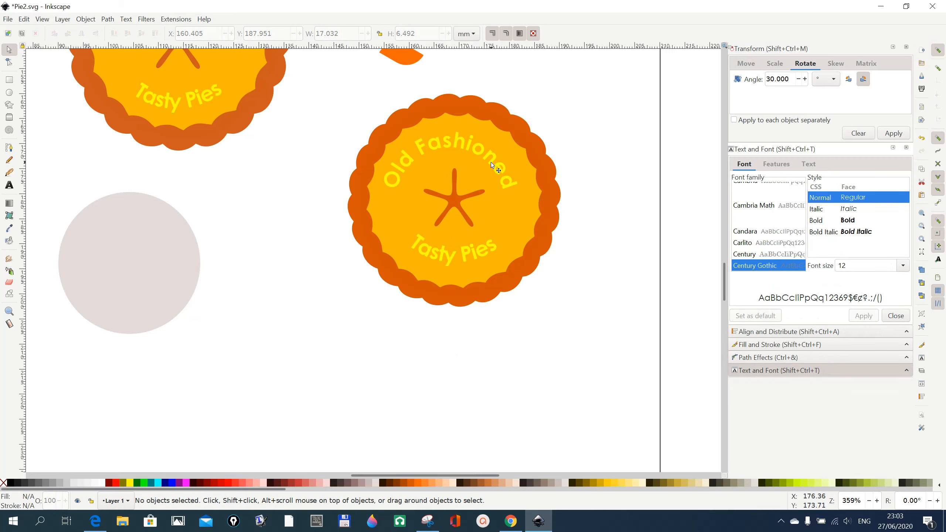
# Rotate the Old Fashioned lettering slightly counterclockwise to even out its arch above the star.
pyautogui.click(444, 145)
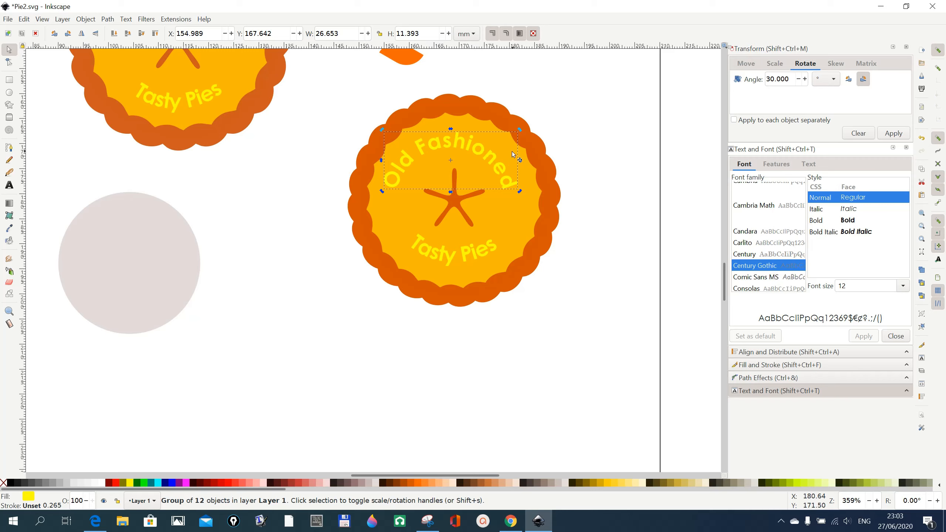
pyautogui.click(483, 151)
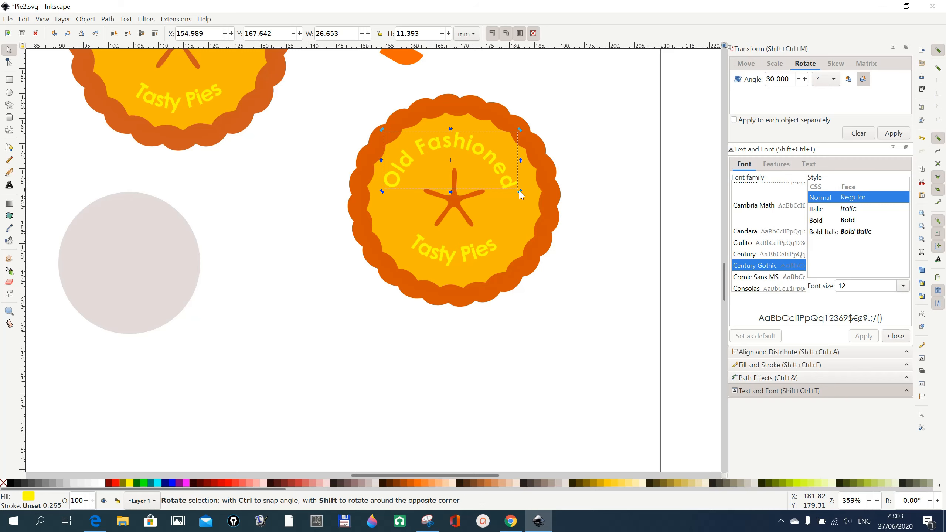
pyautogui.moveTo(520, 192); pyautogui.dragTo(520, 189)
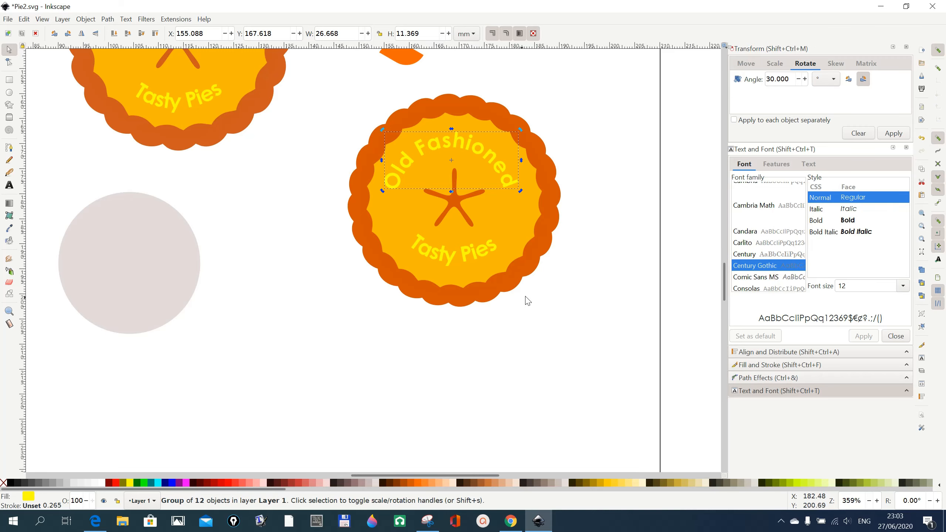
pyautogui.scroll(1, 528, 337)
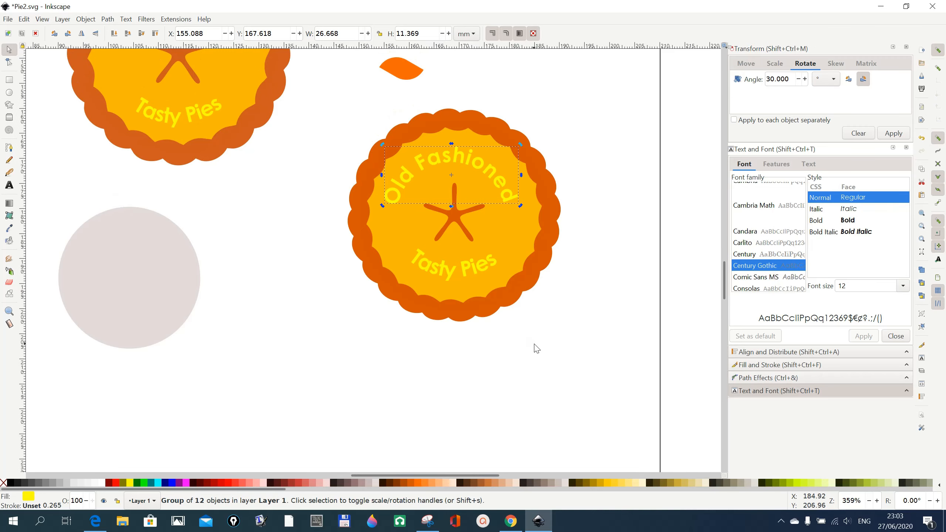
# Center the Old Fashioned lettering, star and Tasty Pies lettering horizontally on the new pie's crust, aligned relative to the first selected object, and deselect everything.
pyautogui.click(537, 348)
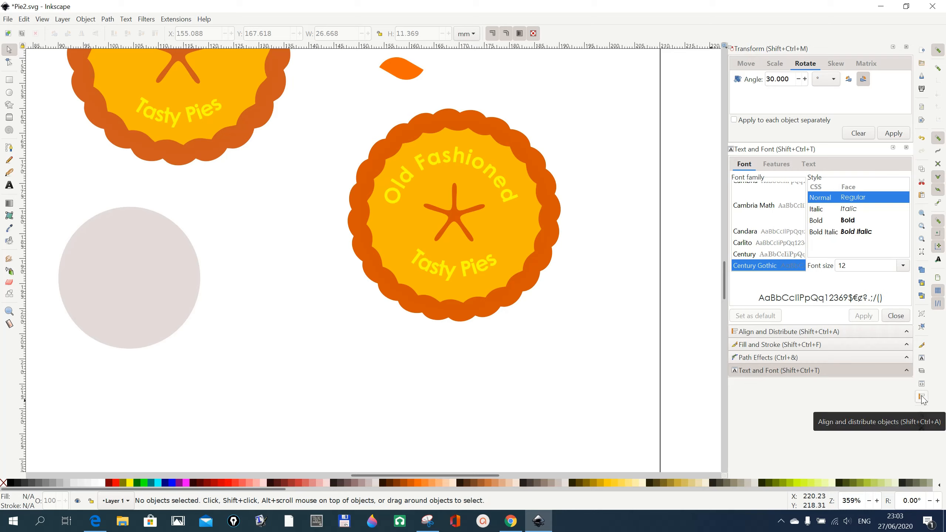
pyautogui.click(85, 19)
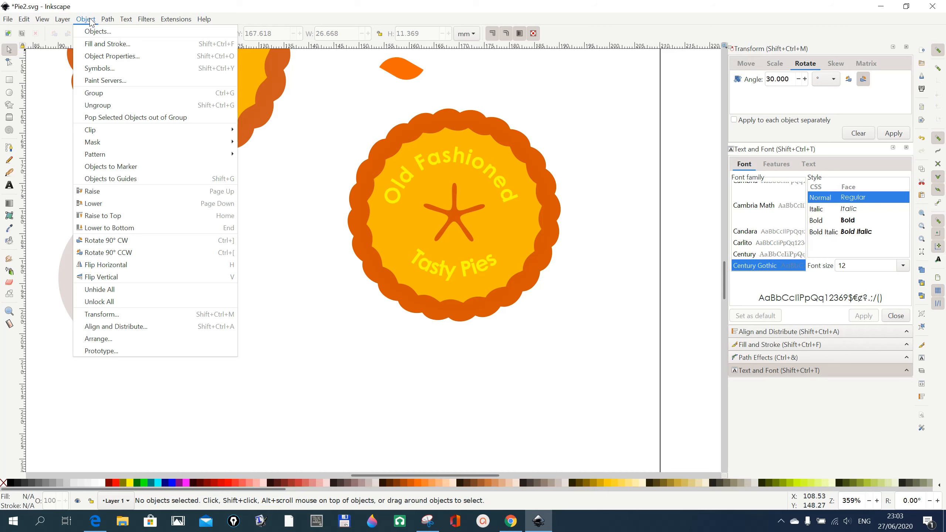
pyautogui.click(105, 327)
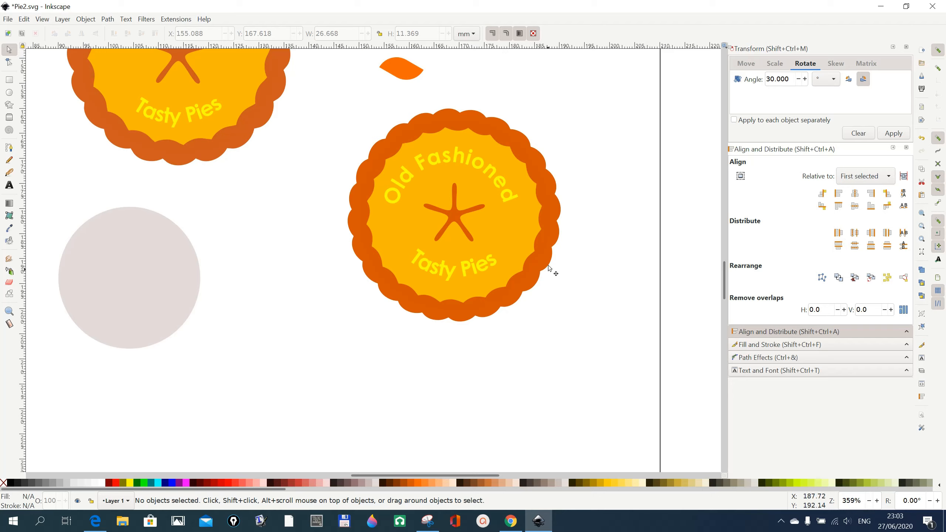
pyautogui.click(546, 244)
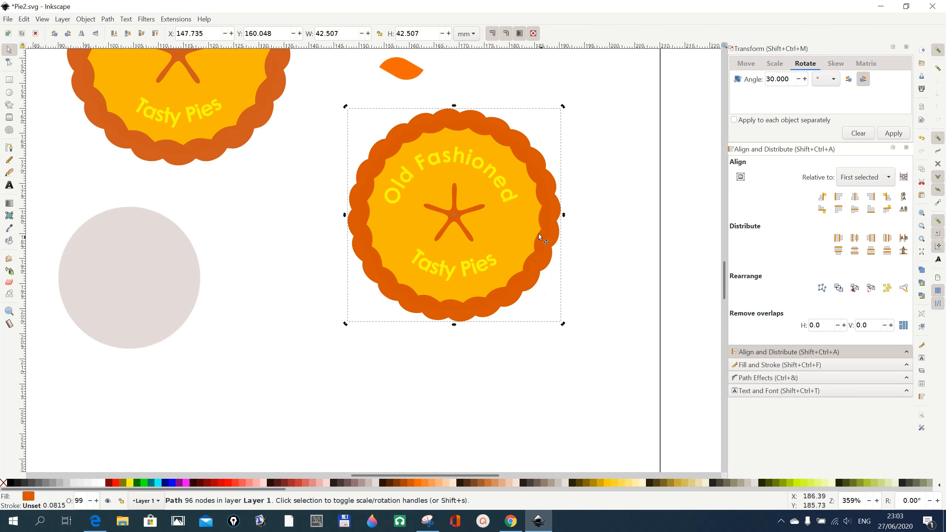
pyautogui.keyDown('shift'); pyautogui.click(499, 189); pyautogui.keyUp('shift')
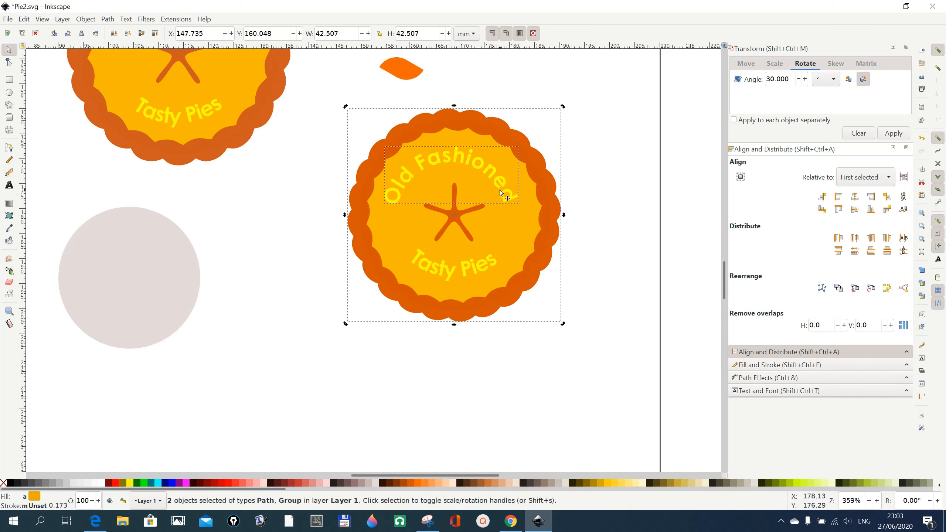
pyautogui.keyDown('shift'); pyautogui.click(458, 223); pyautogui.keyUp('shift')
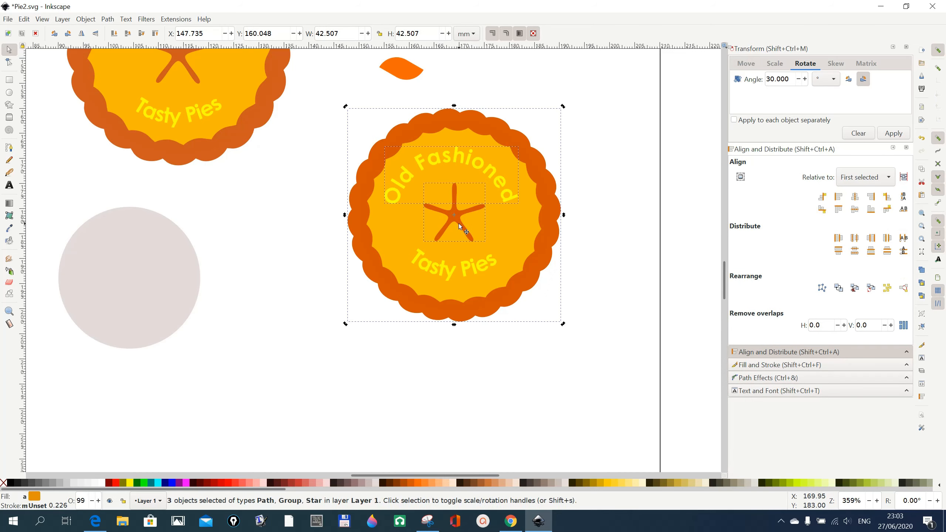
pyautogui.keyDown('shift'); pyautogui.click(466, 271); pyautogui.keyUp('shift')
pyautogui.click(888, 178)
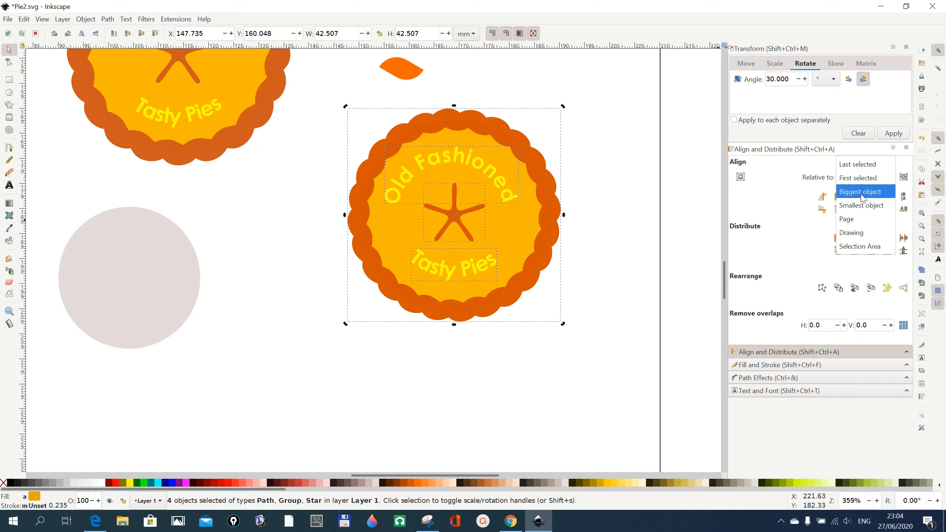
pyautogui.click(867, 179)
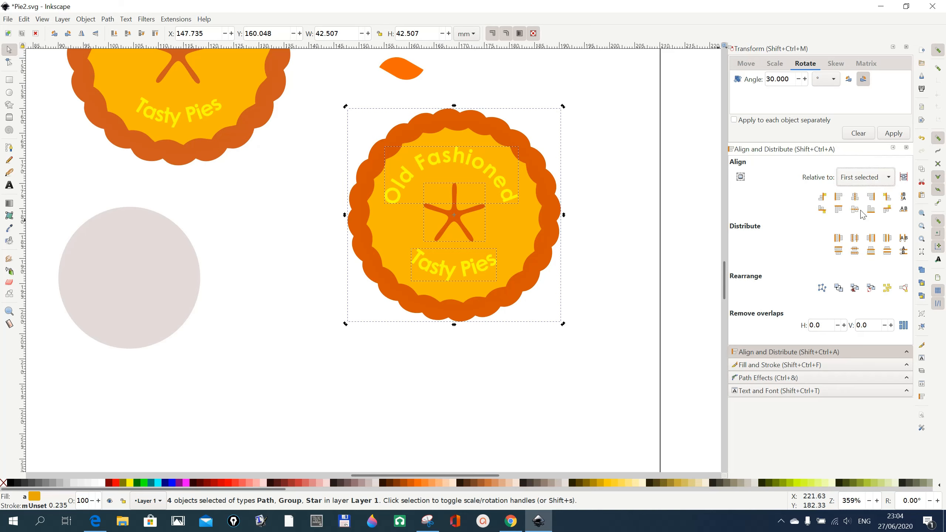
pyautogui.click(854, 196)
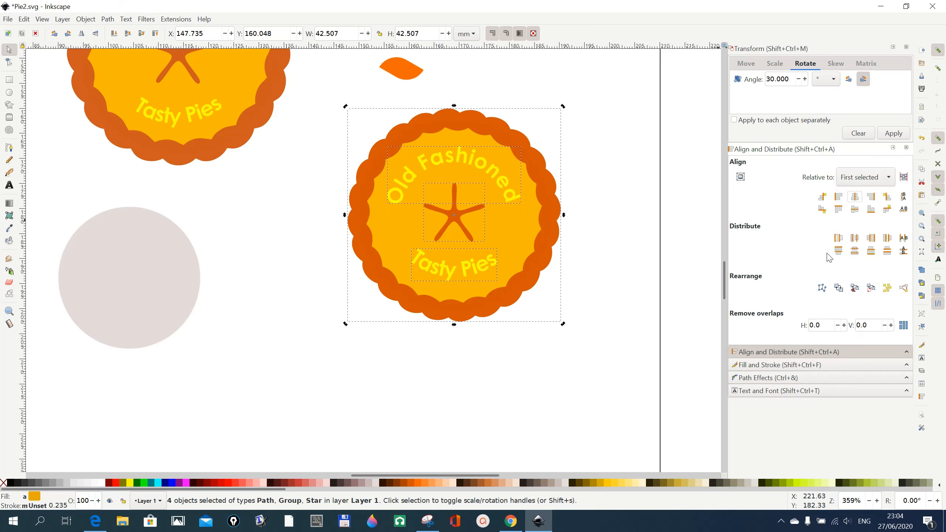
pyautogui.click(580, 376)
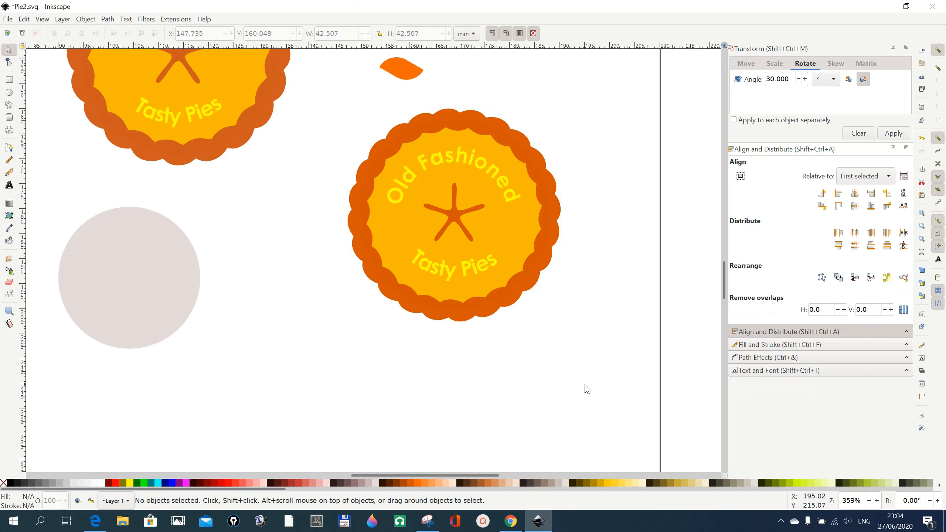